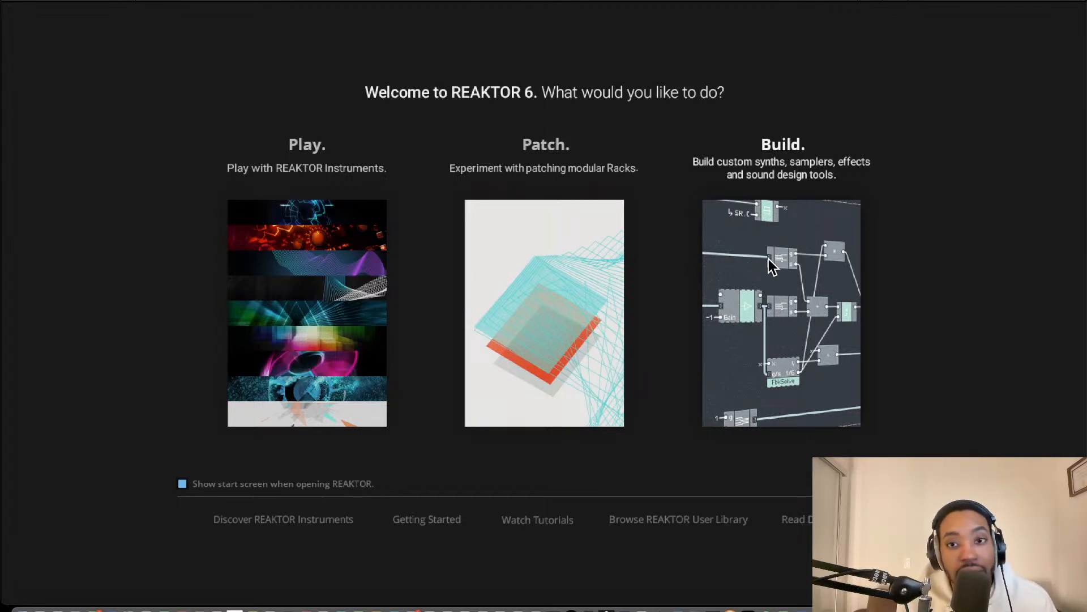
Start a new Build ensemble and open the Util folder of the Blocks Base player library after browsing the Bento Box folder.
click(767, 273)
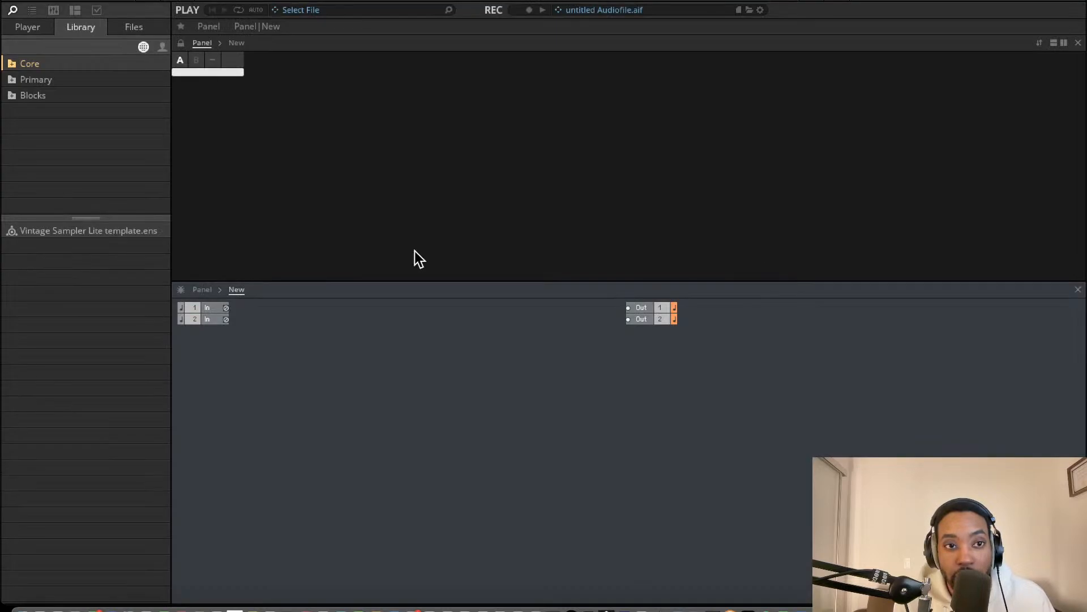
click(13, 30)
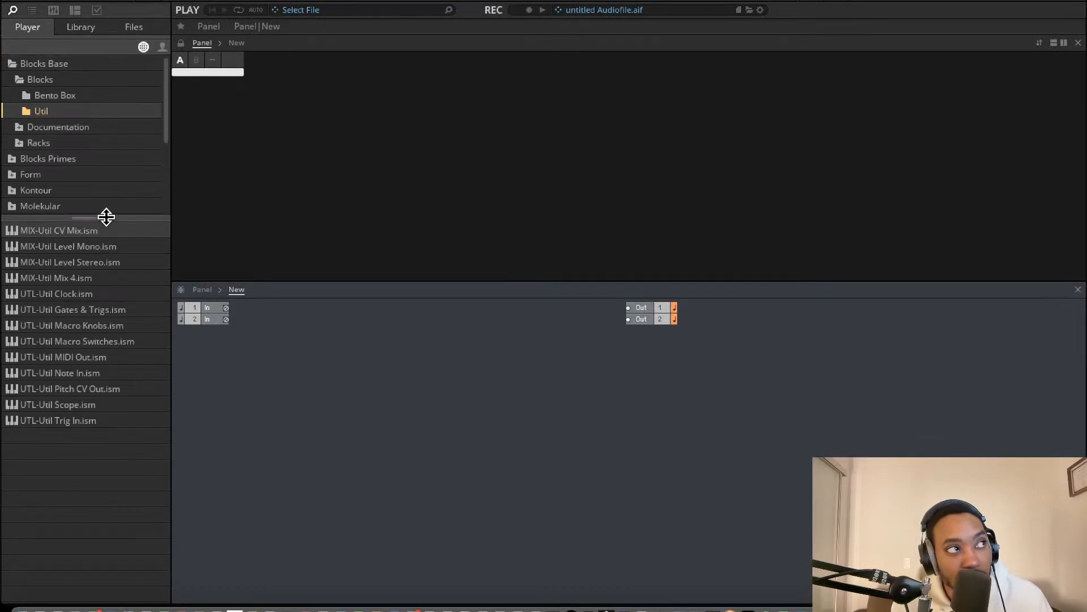
click(46, 95)
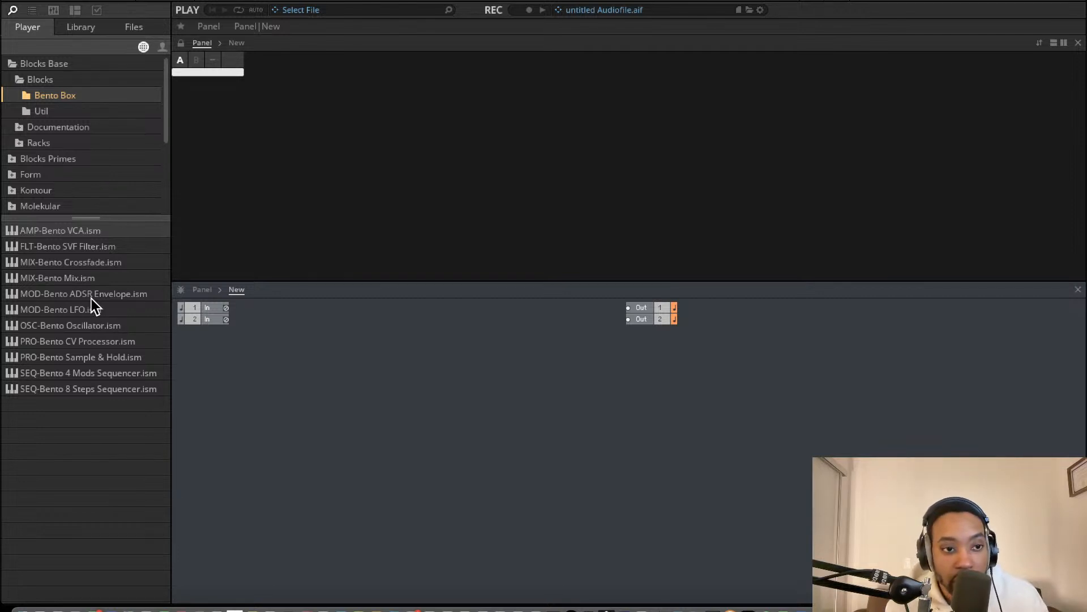
click(56, 112)
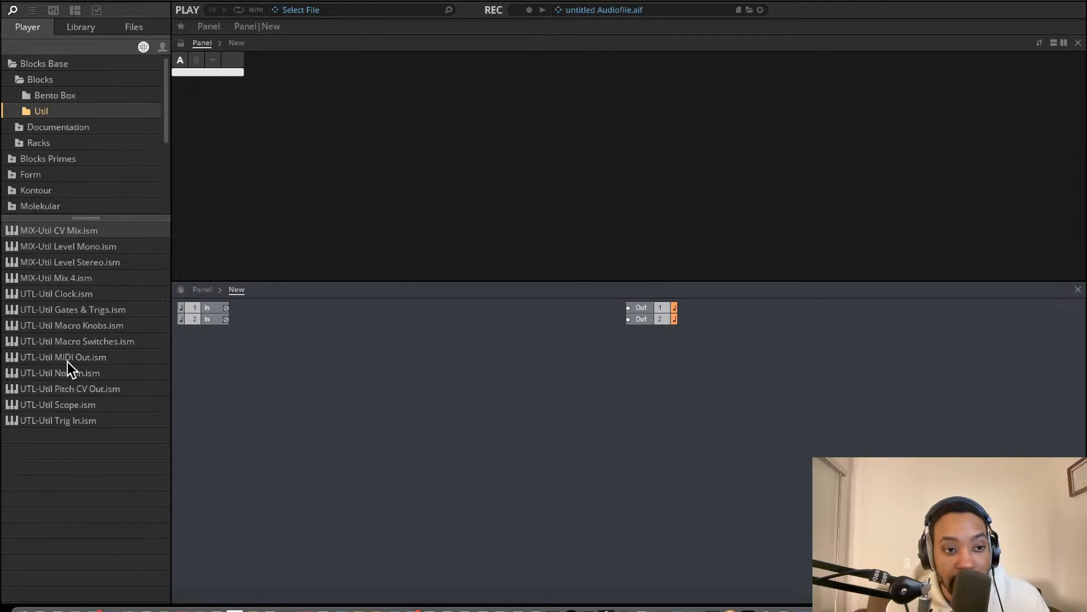
Add the Util Note In, Util Clock, Bento 8 Steps Sequencer and Bento Oscillator blocks to the structure.
drag(65, 372, 311, 365)
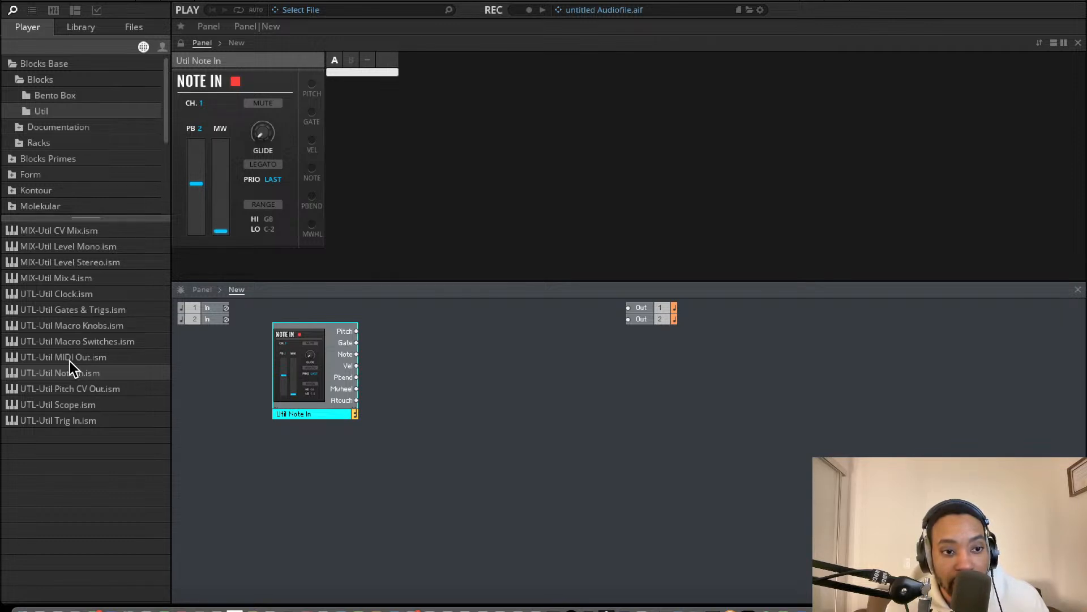
drag(62, 293, 300, 487)
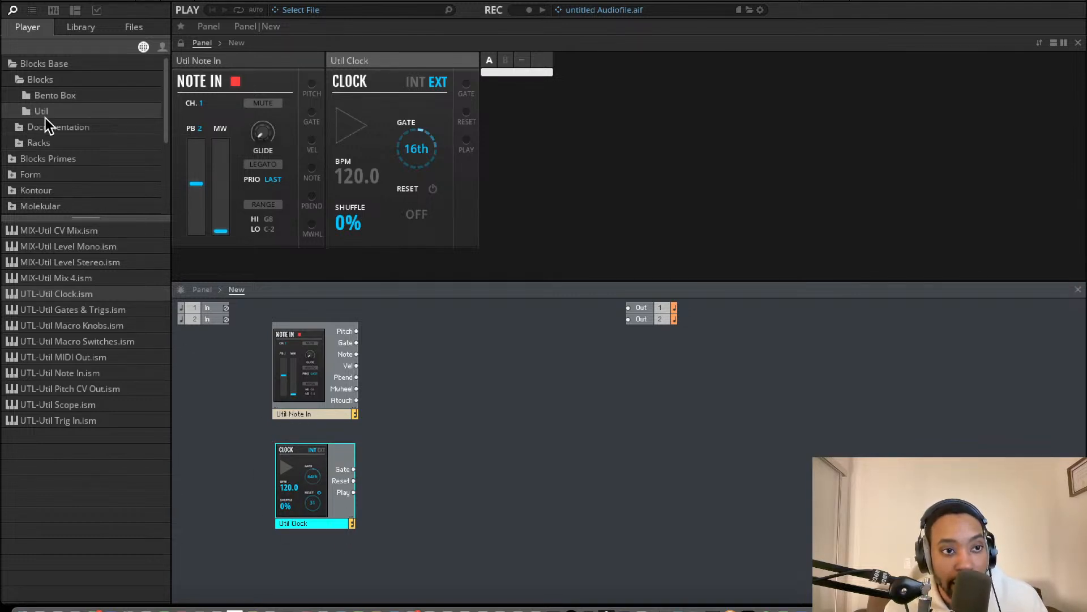
click(56, 95)
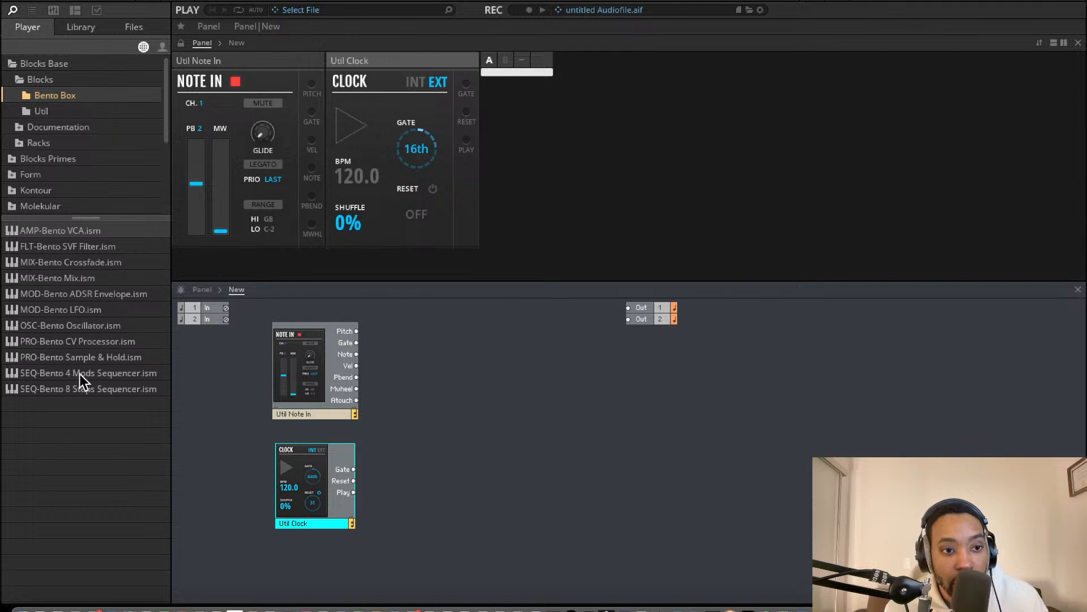
drag(82, 388, 359, 595)
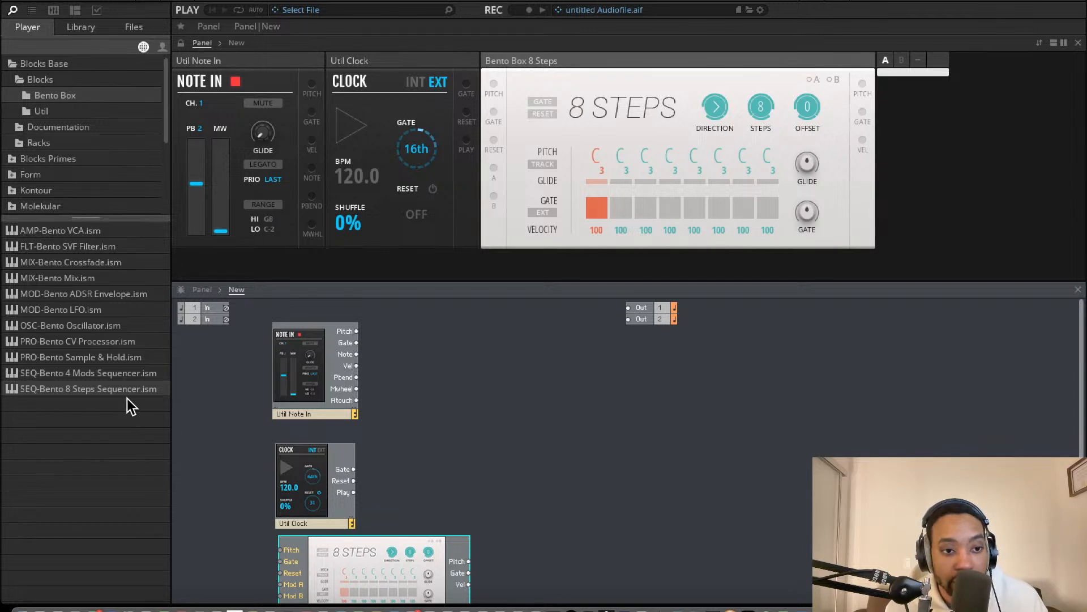
drag(91, 325, 553, 421)
drag(646, 420, 495, 414)
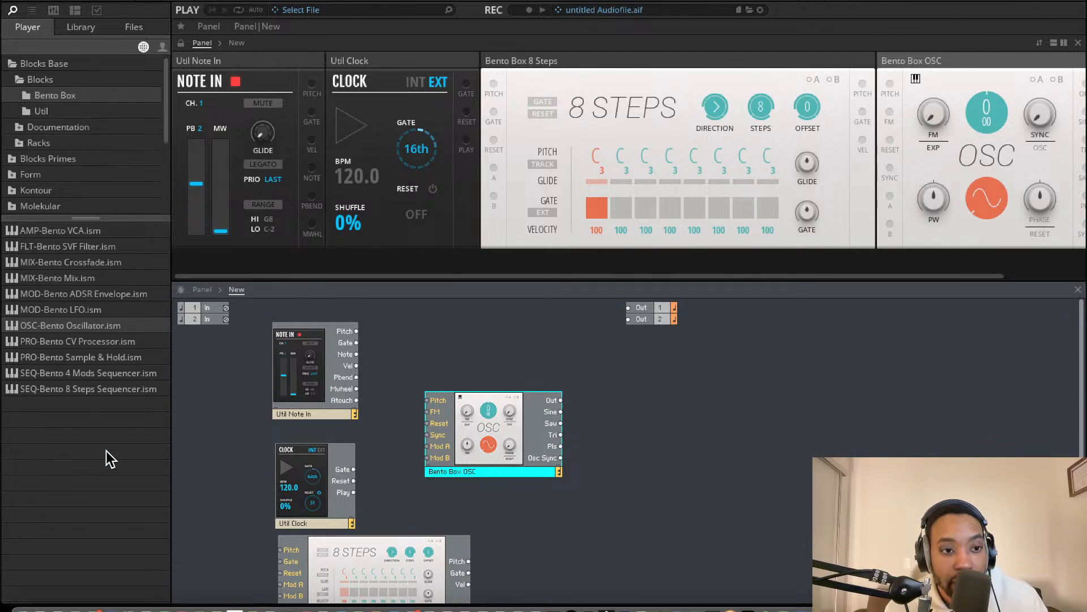
drag(74, 309, 623, 426)
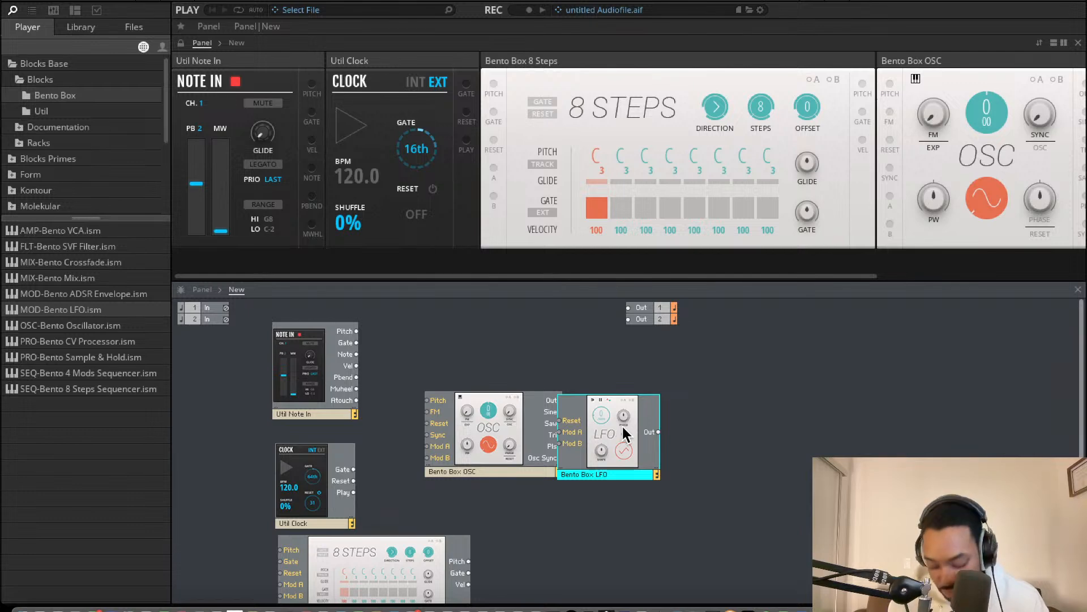
double_click(623, 427)
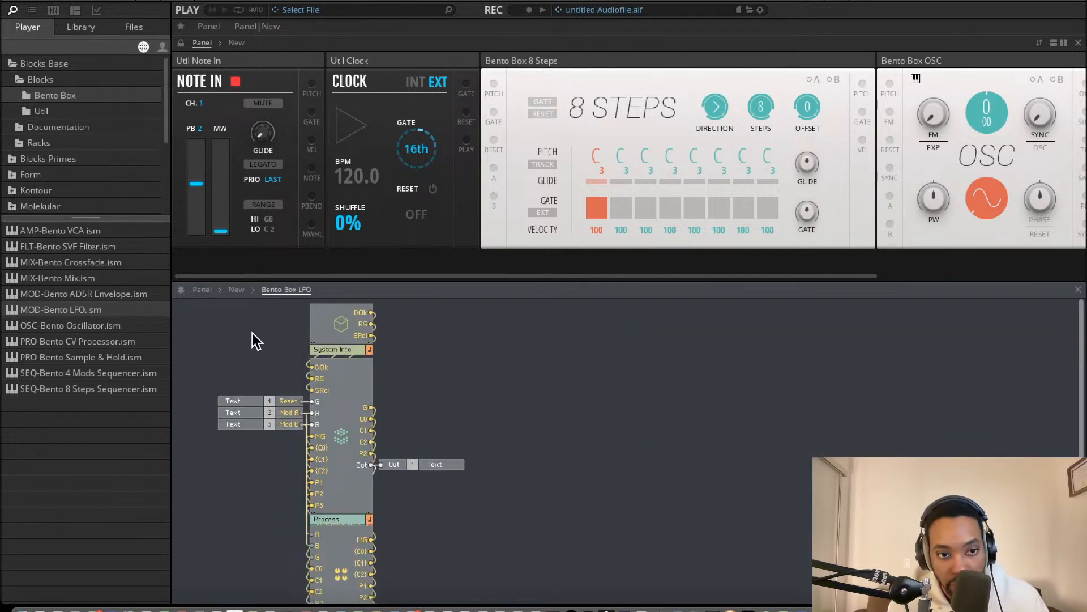
drag(241, 281, 241, 284)
click(238, 292)
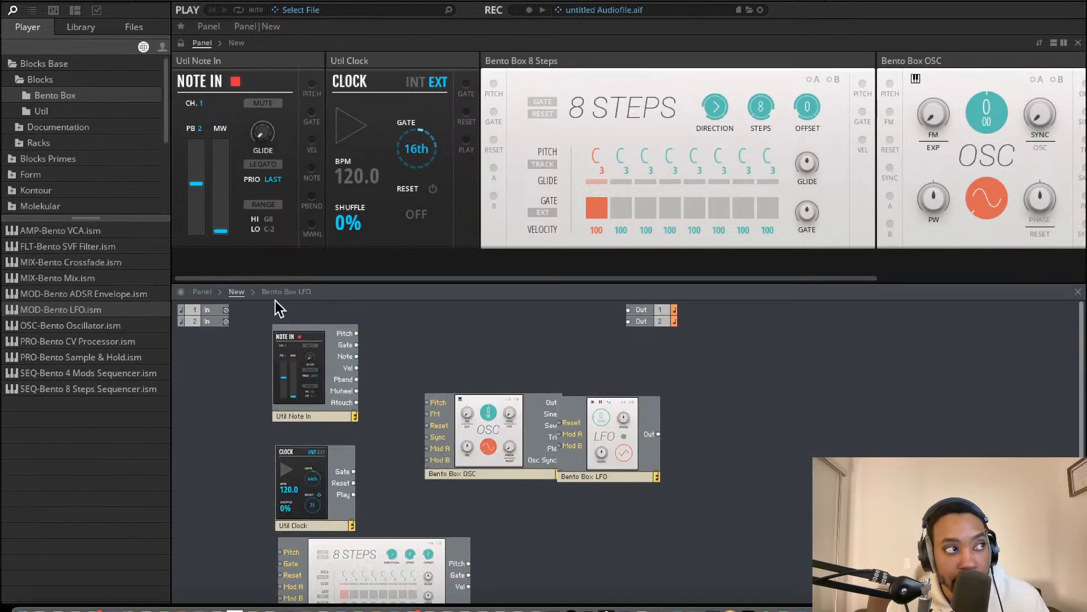
click(596, 427)
key(Delete)
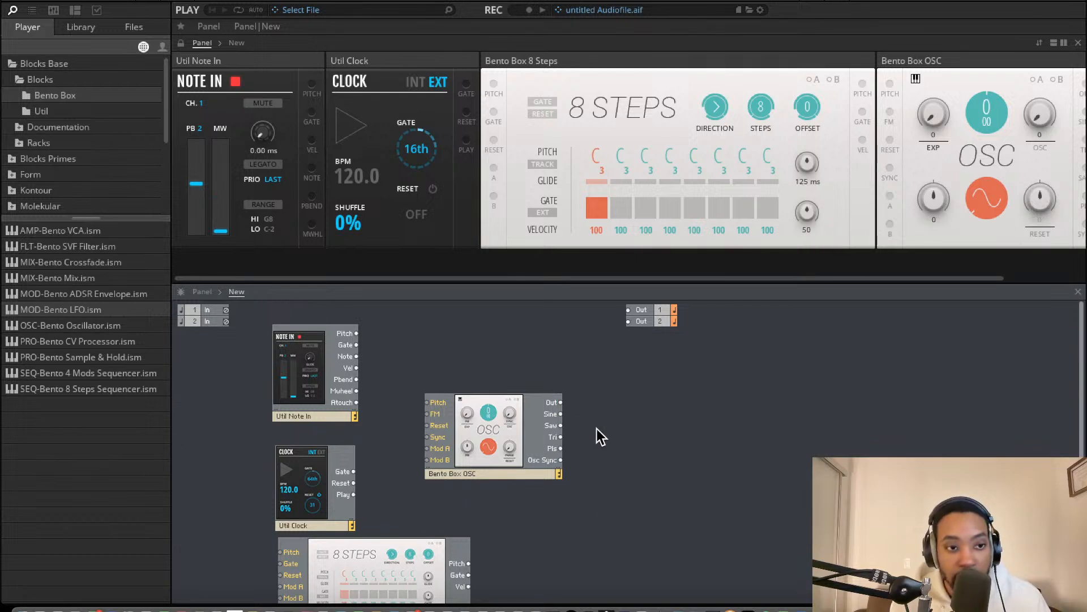
Add a Bento SVF Filter beside the oscillator and a Util Mix 4 block beyond the filter.
drag(88, 247, 594, 417)
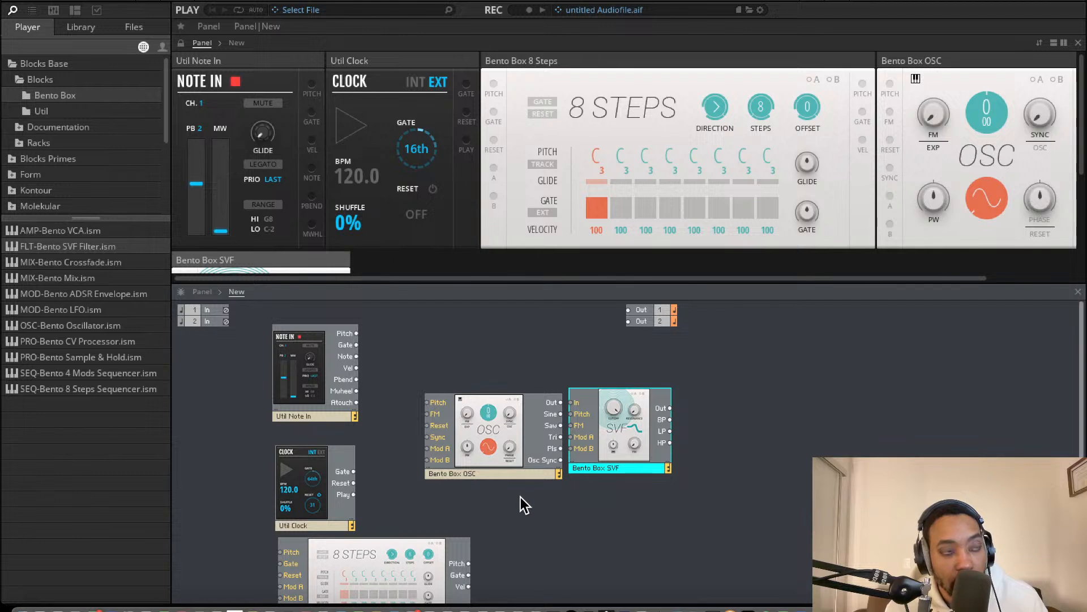
drag(623, 458, 635, 470)
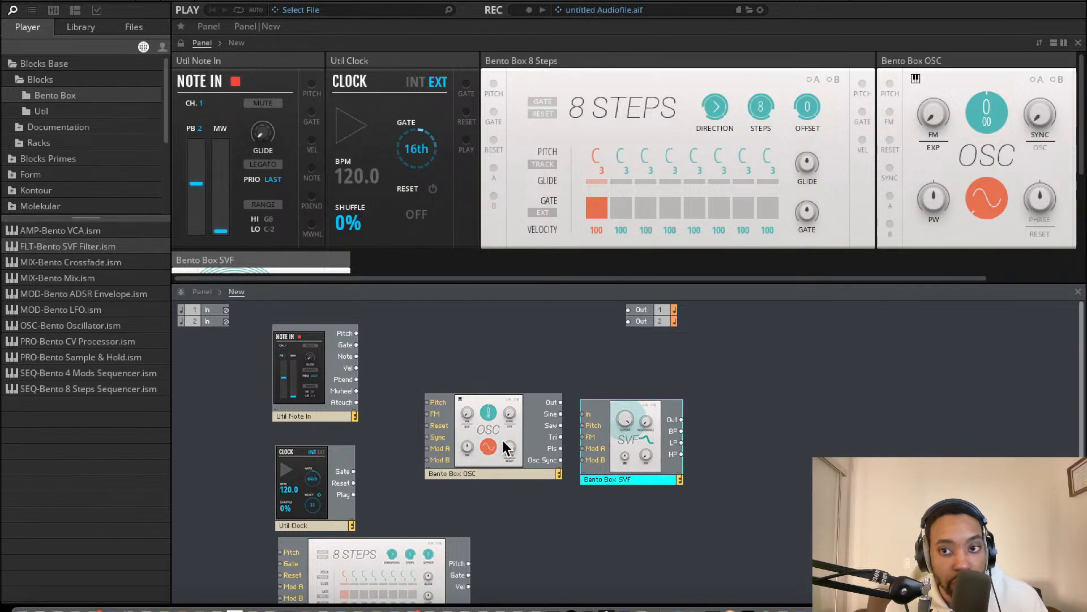
mouse_move(502, 440)
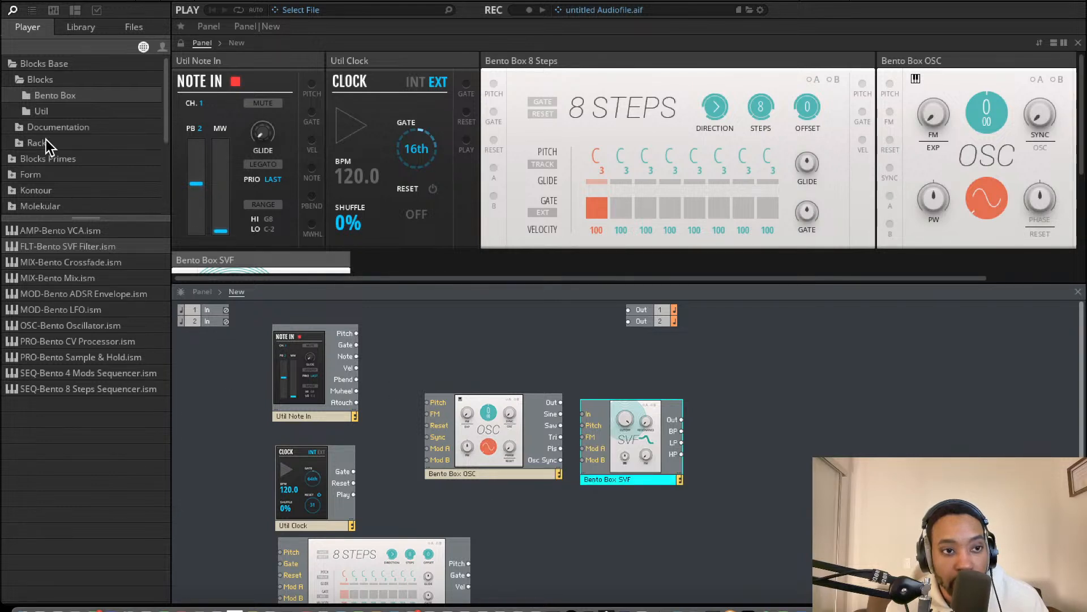
click(41, 111)
drag(97, 278, 852, 453)
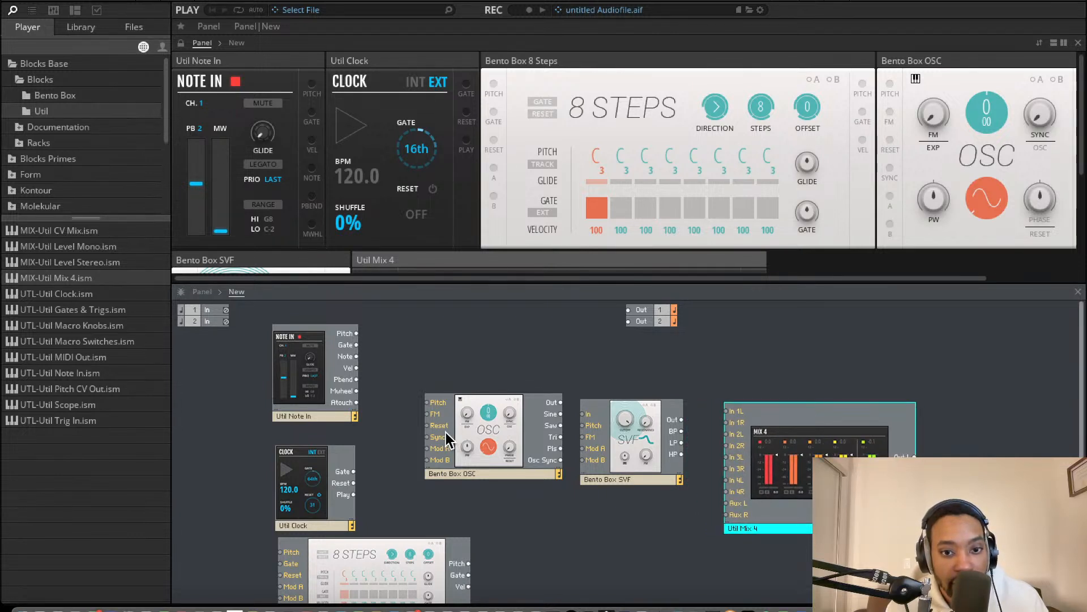
Wire the Note In pitch to the oscillator and 8 Steps pitch inputs, and the Clock gate to the 8 Steps gate input.
drag(357, 333, 468, 424)
drag(329, 559, 465, 532)
drag(354, 471, 356, 333)
drag(478, 537, 452, 519)
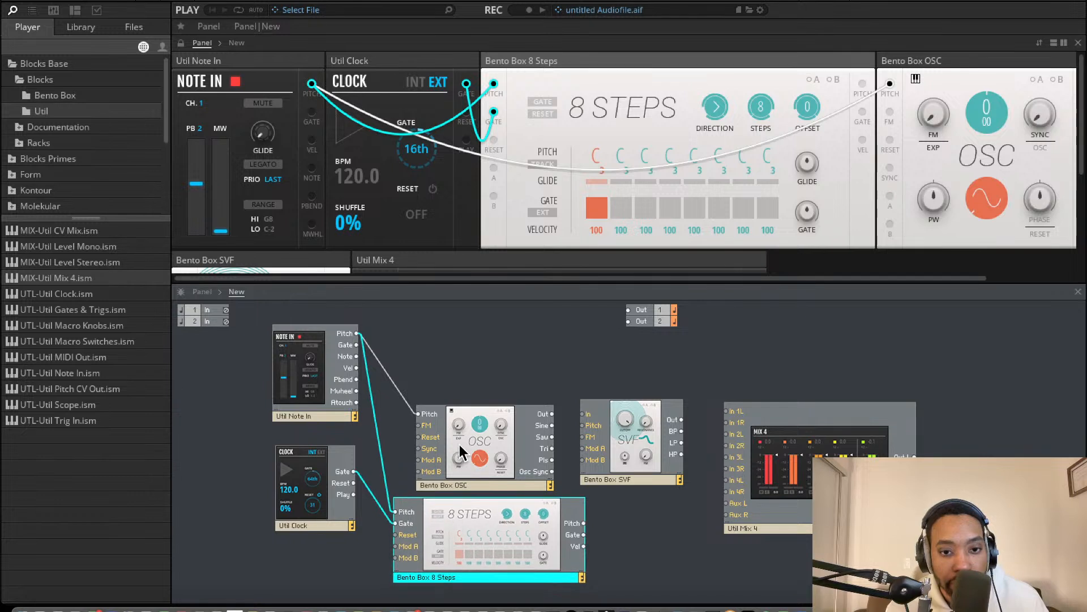
Place the 8 Steps block between Note In and the oscillator, and connect its pitch output to the oscillator's pitch input.
drag(457, 451, 661, 549)
drag(493, 523, 447, 458)
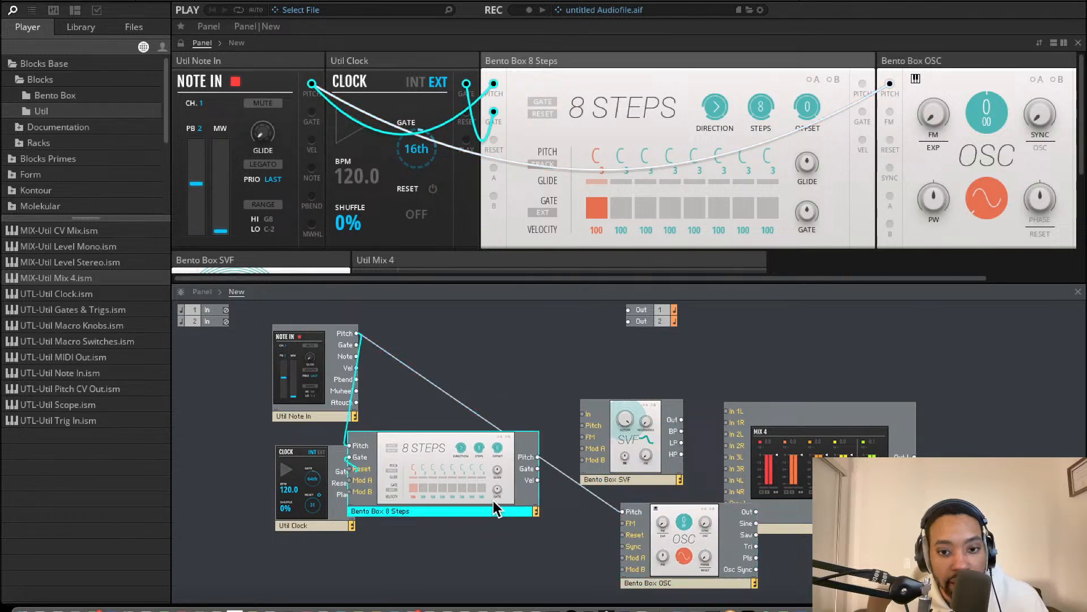
click(617, 507)
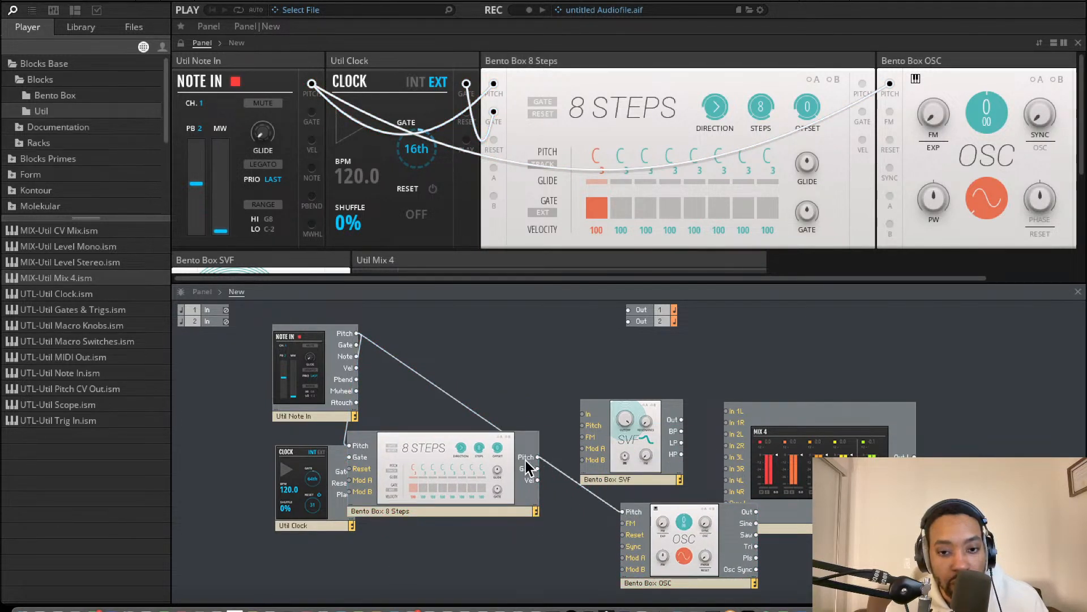
drag(452, 477, 484, 388)
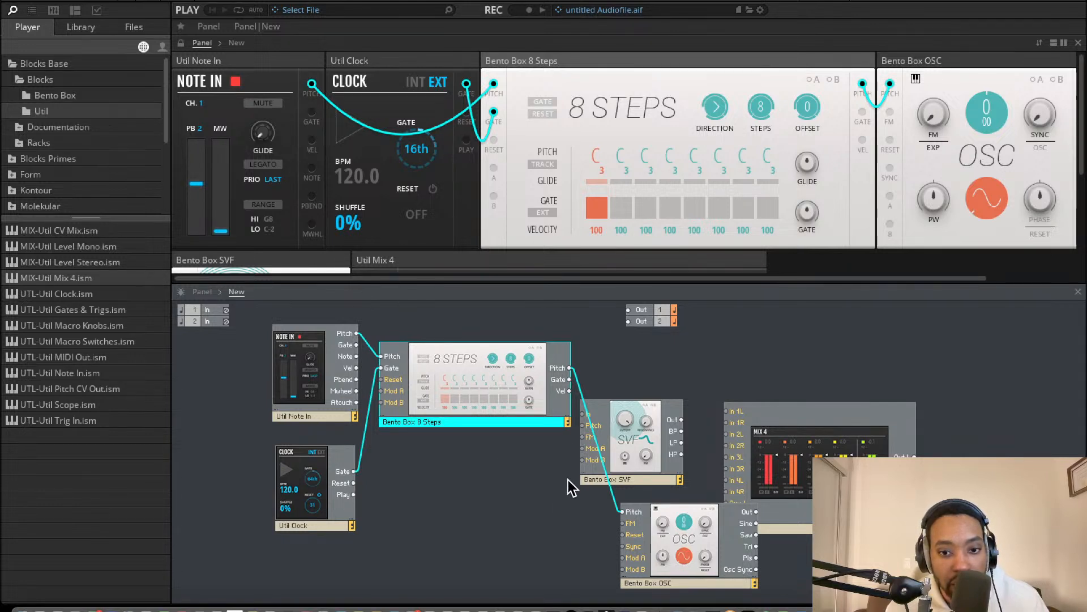
Reposition the oscillator and SVF filter below the sequencer, and connect the oscillator's Out to the filter's In.
drag(697, 556, 561, 550)
drag(637, 478, 701, 576)
drag(647, 516, 647, 515)
drag(675, 520, 649, 517)
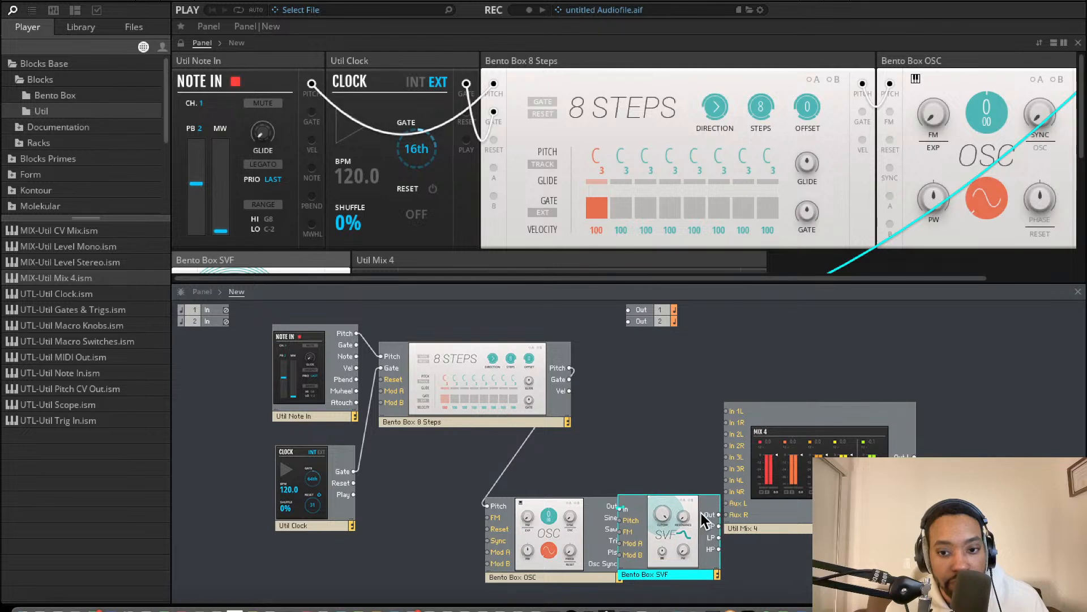
Connect the SVF output to Mix 4 inputs 1L and 1R, and the mixer's outputs to Out 1 and Out 2.
drag(718, 514, 727, 411)
drag(680, 522, 727, 423)
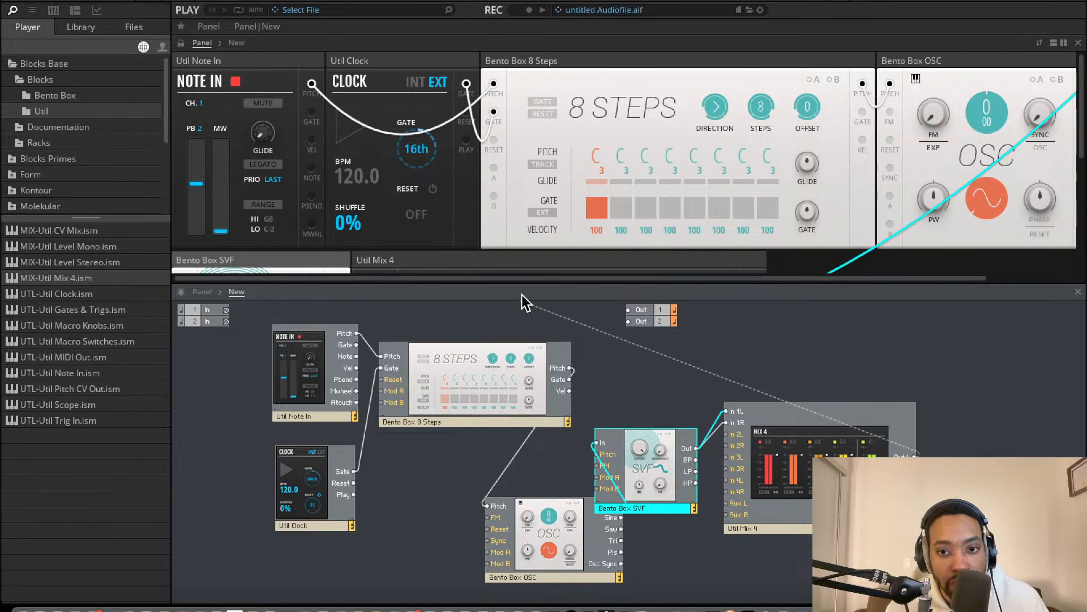
mouse_move(628, 310)
mouse_down()
mouse_move(714, 340)
mouse_move(897, 441)
mouse_move(737, 318)
mouse_move(628, 325)
mouse_up()
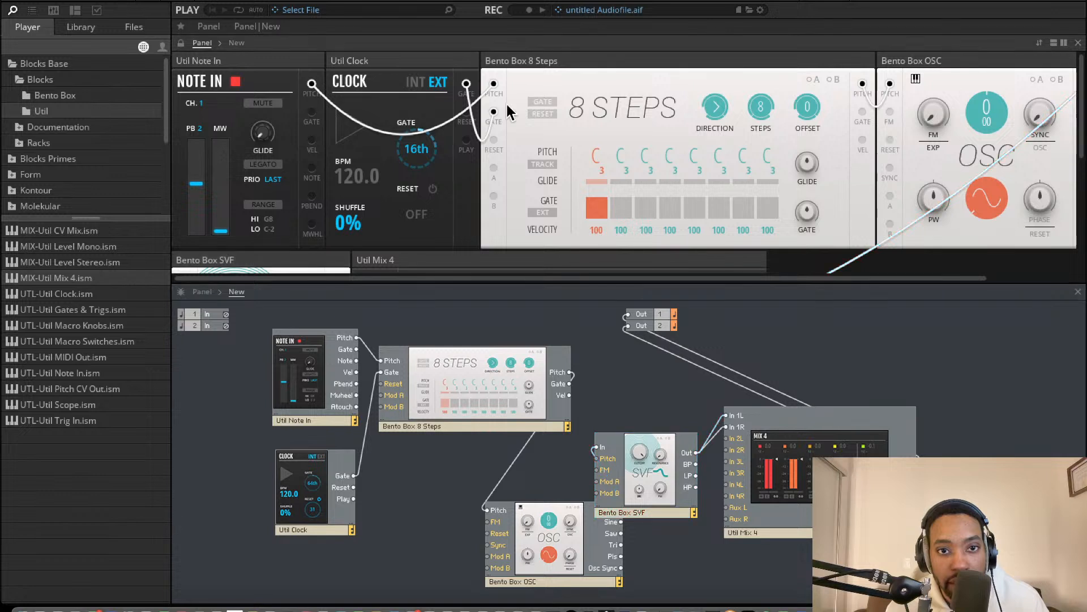
Switch the Clock block to INT and start it running, with Gate enabled on the 8 Steps sequencer.
click(414, 82)
click(367, 122)
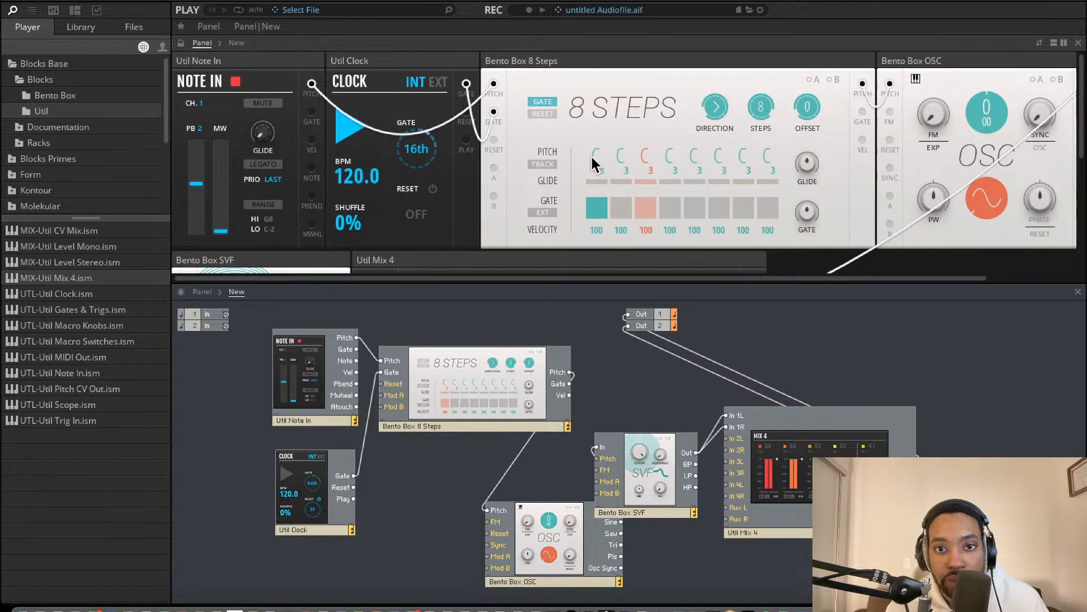
Set sequencer steps 1, 2, 3 and 6 to F2, G2, F#3 and G#1, and turn on the gates of steps 3 and 6.
drag(595, 169, 637, 142)
click(620, 207)
click(645, 207)
click(623, 208)
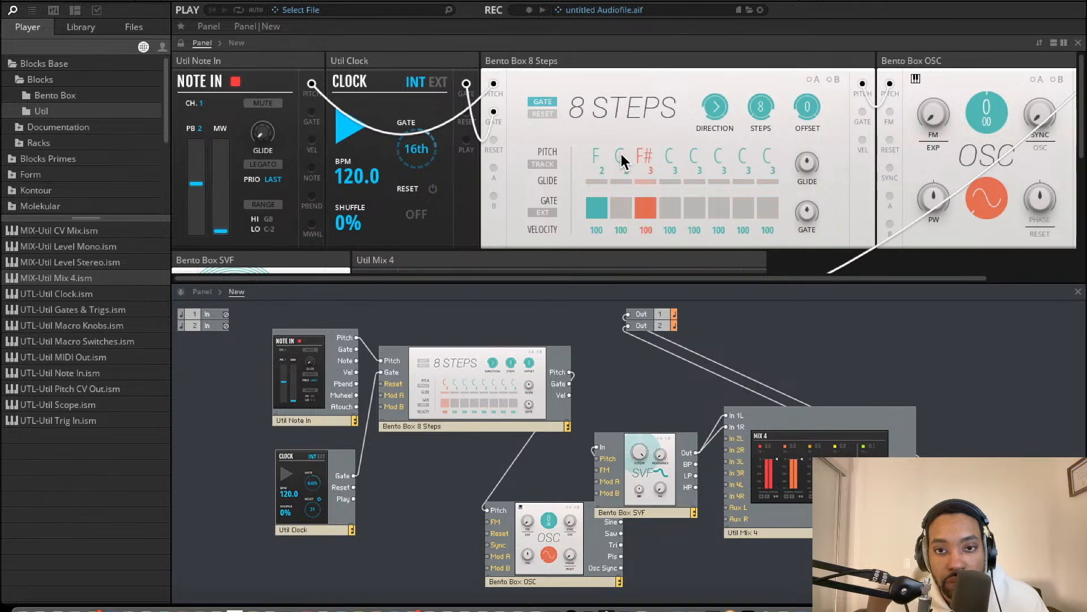
click(719, 207)
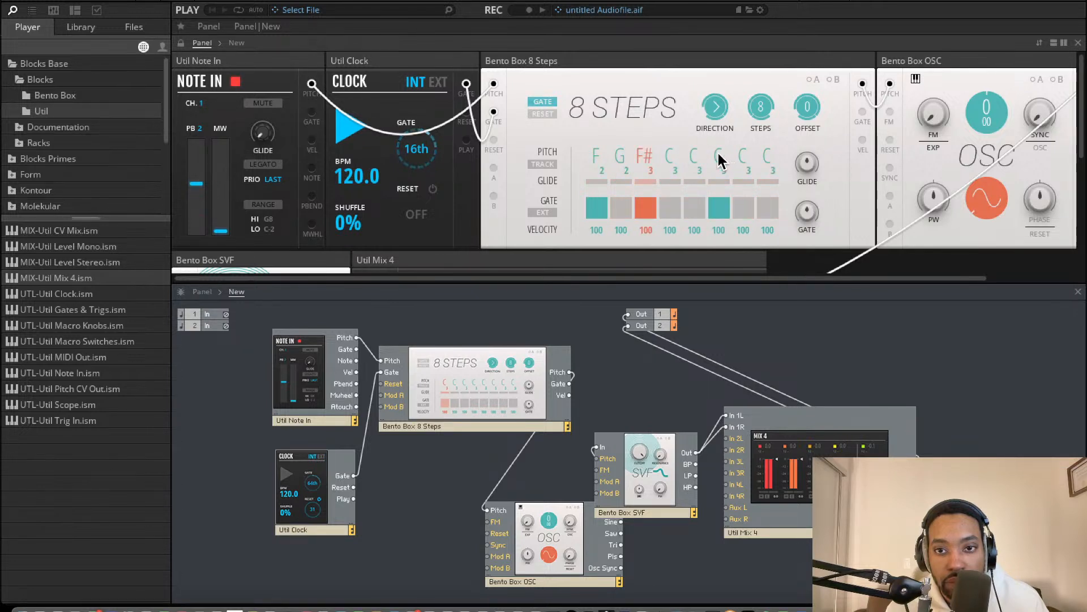
drag(718, 159, 704, 199)
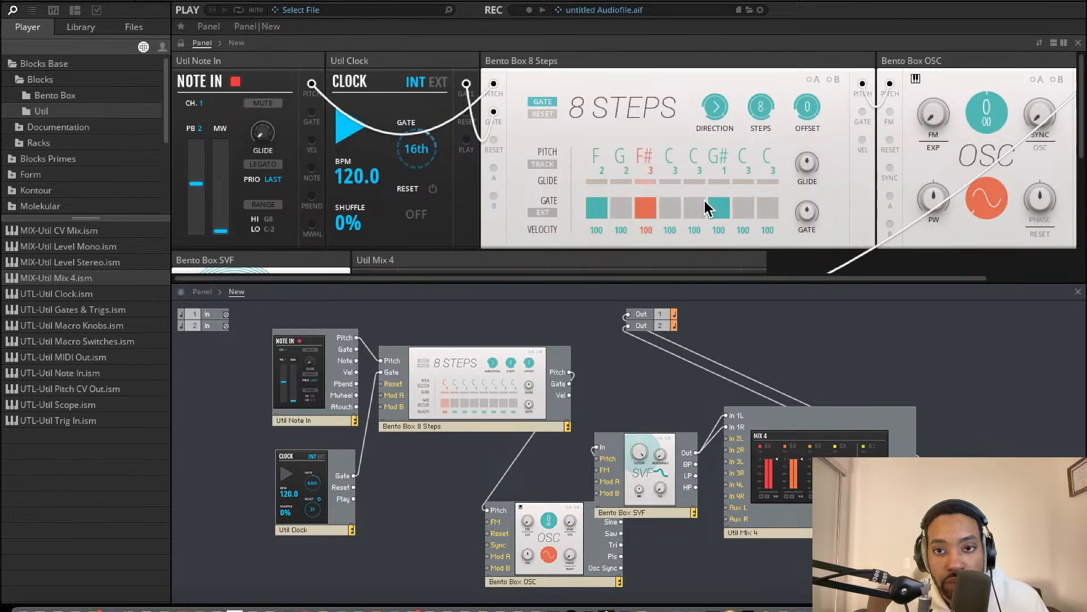
Enable pitch tracking on the 8 Steps sequencer and leave only the gates of steps 1, 3, 5 and 7 on.
click(544, 164)
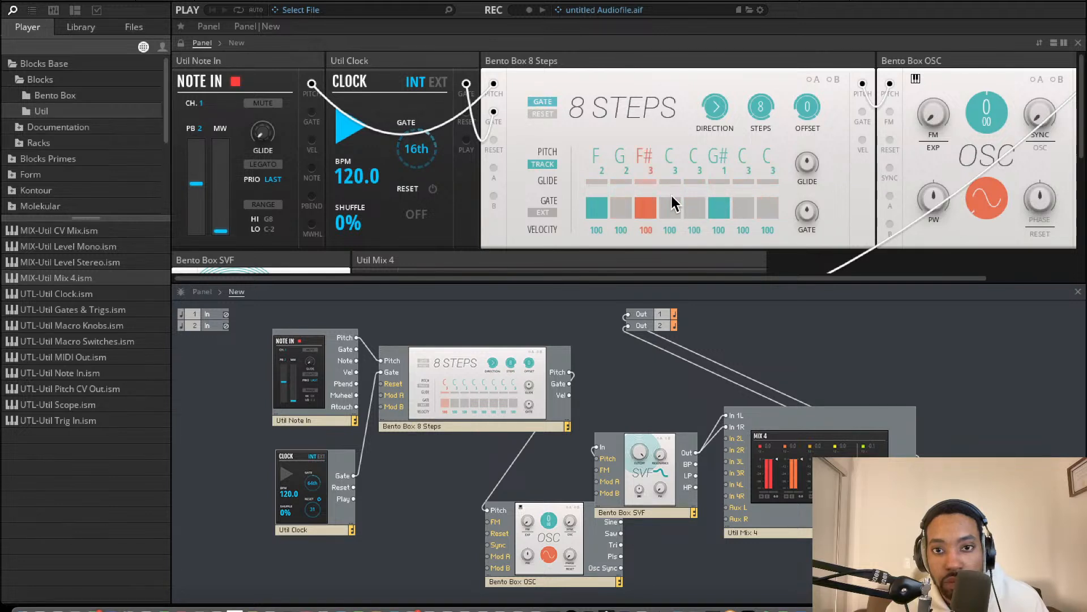
click(743, 207)
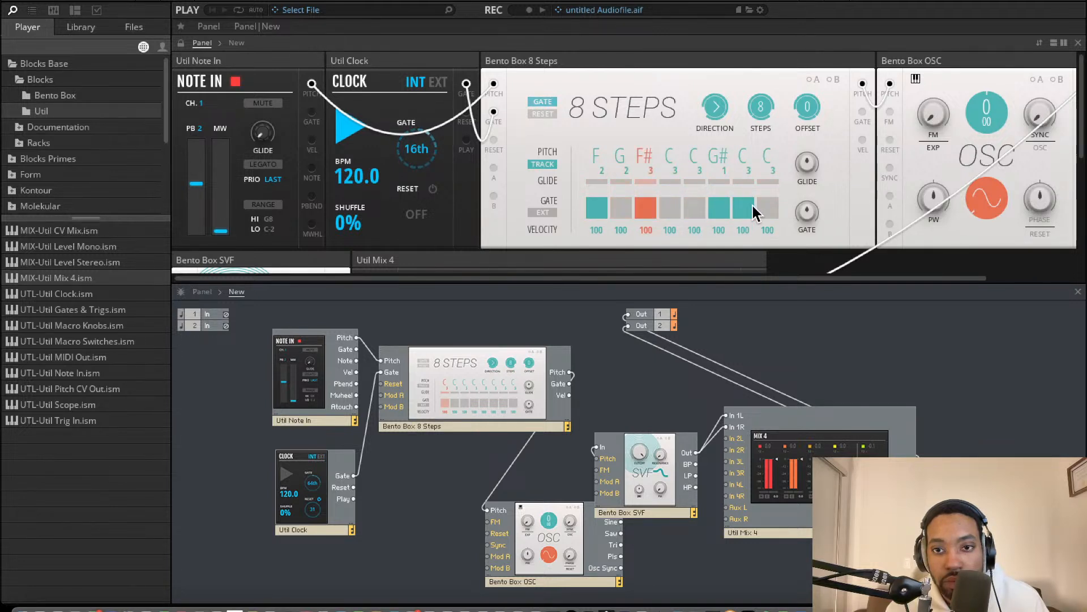
click(692, 208)
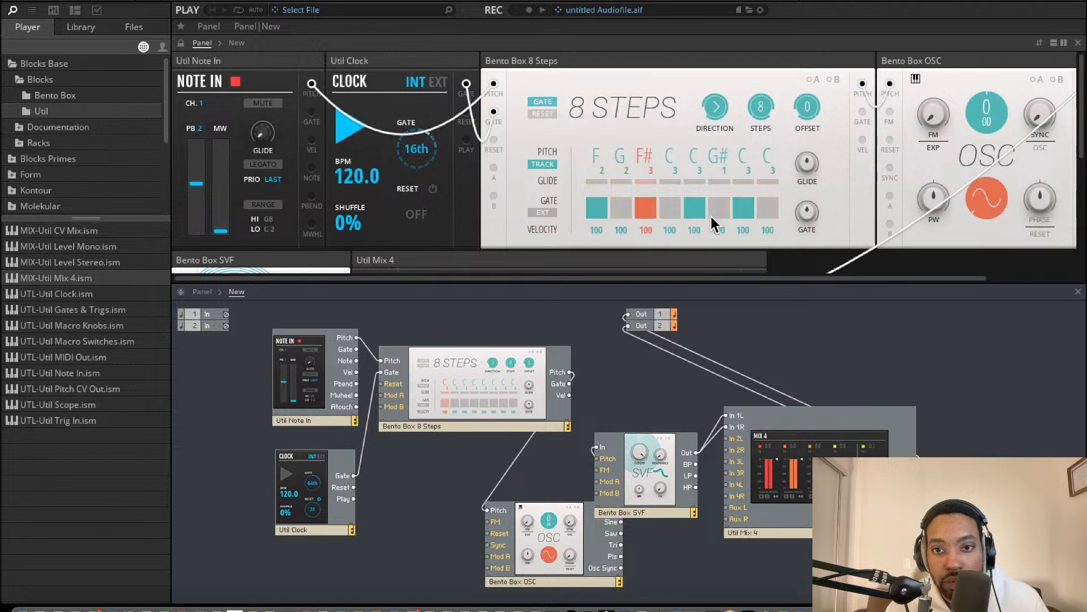
click(711, 215)
click(763, 212)
click(736, 208)
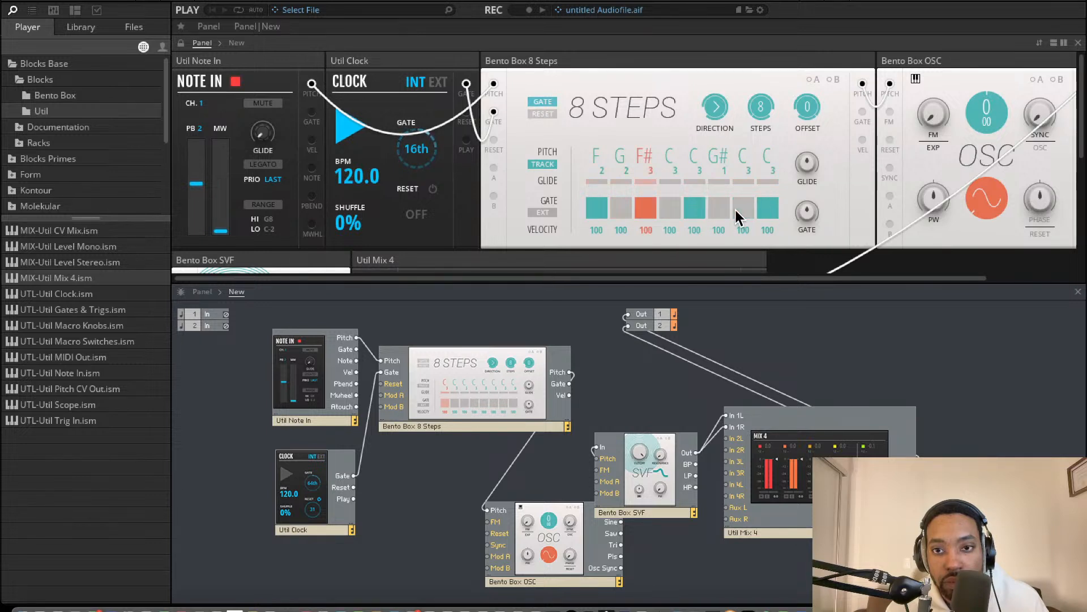
click(747, 207)
click(766, 208)
Set the pitch of sequencer step 8 to F#3 and the Clock tempo to 86 BPM.
drag(769, 165, 762, 140)
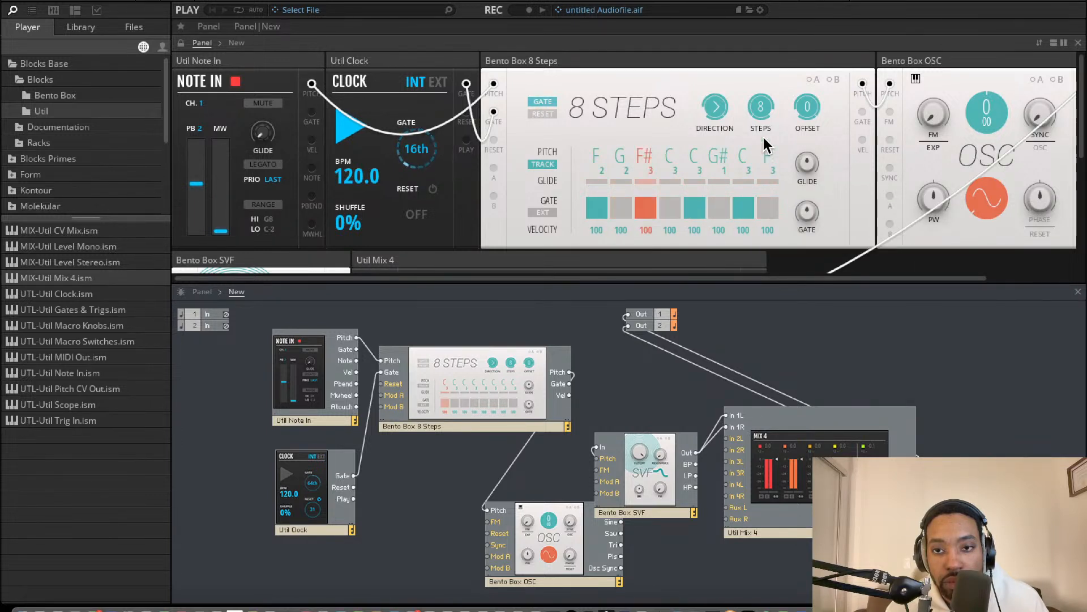
click(769, 210)
click(767, 209)
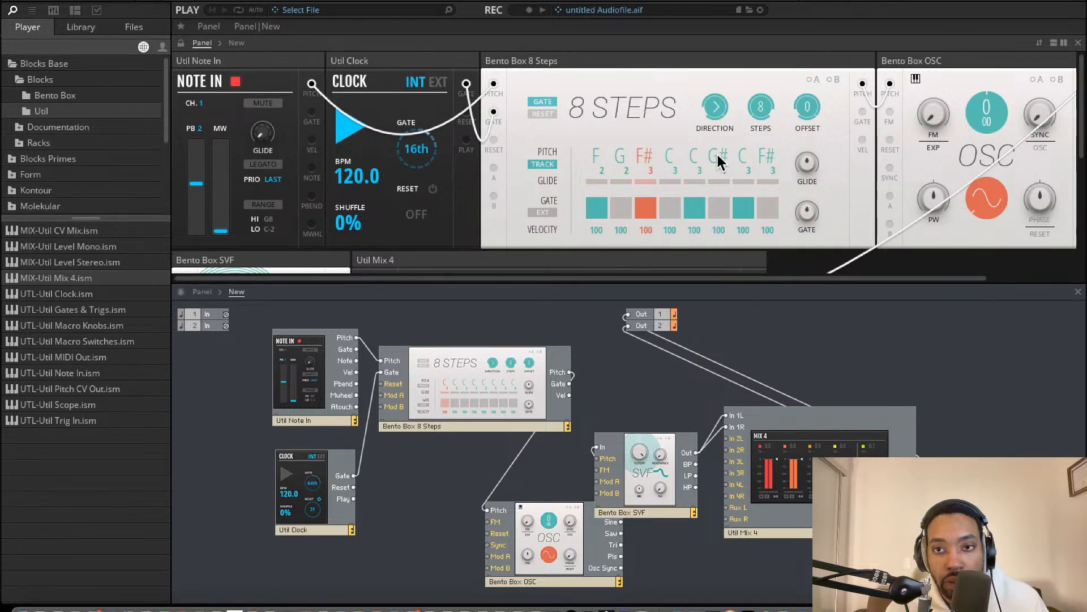
drag(359, 180, 351, 204)
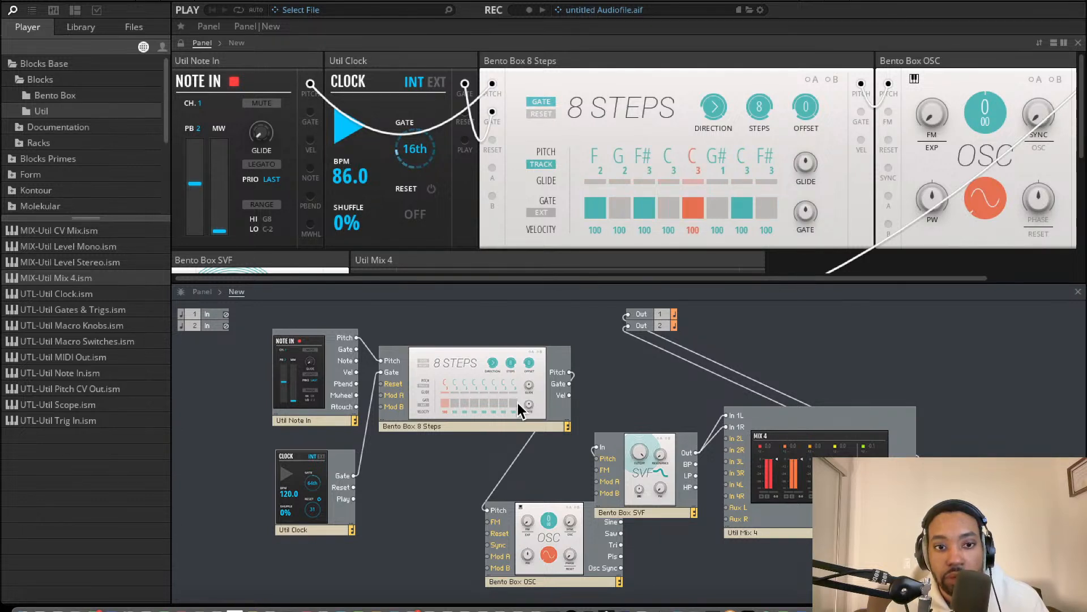
Move the OSC block closer to the 8 Steps block in the structure and lower the SVF filter's cutoff.
drag(550, 533, 512, 514)
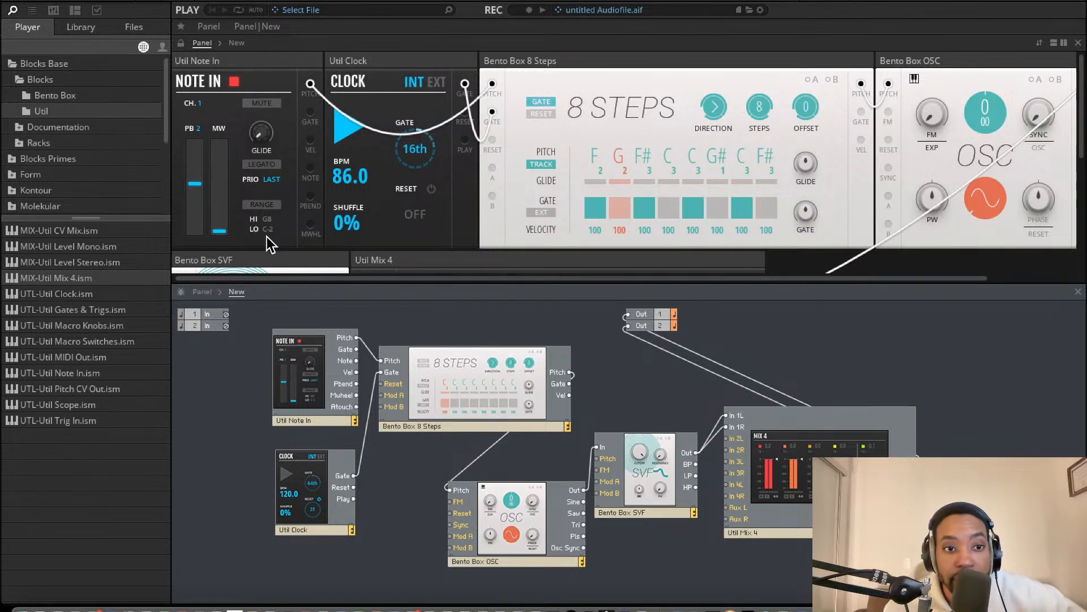
scroll(273, 219, down, 3)
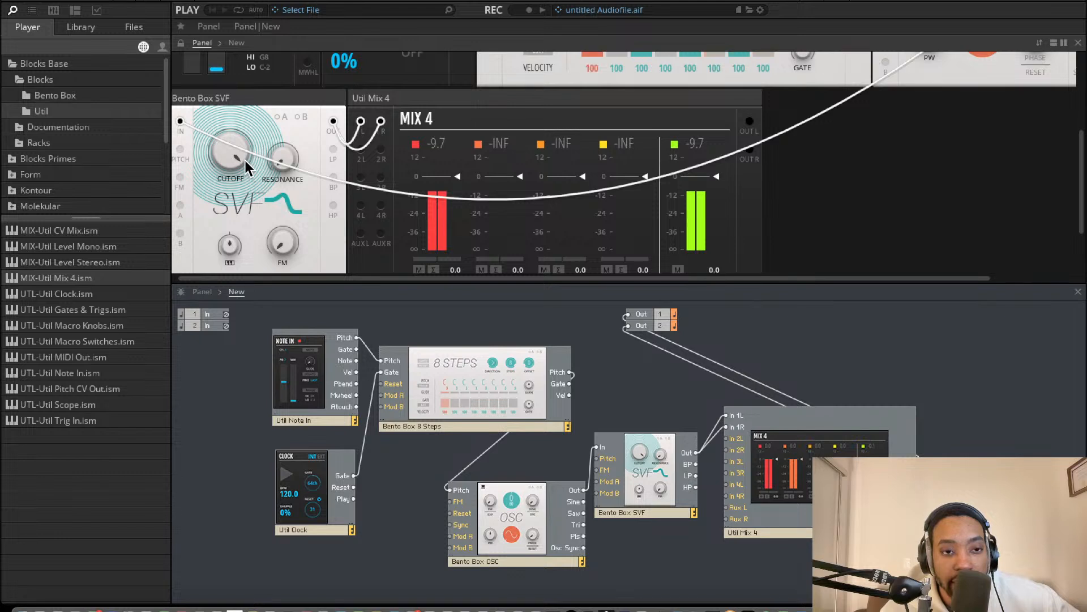
drag(244, 163, 239, 202)
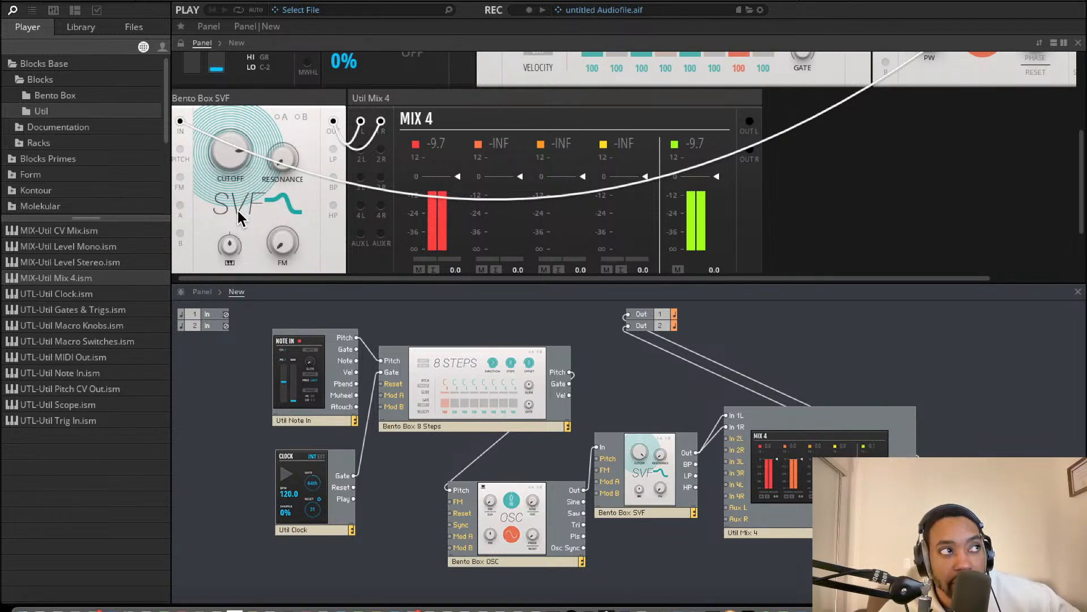
drag(237, 215, 237, 223)
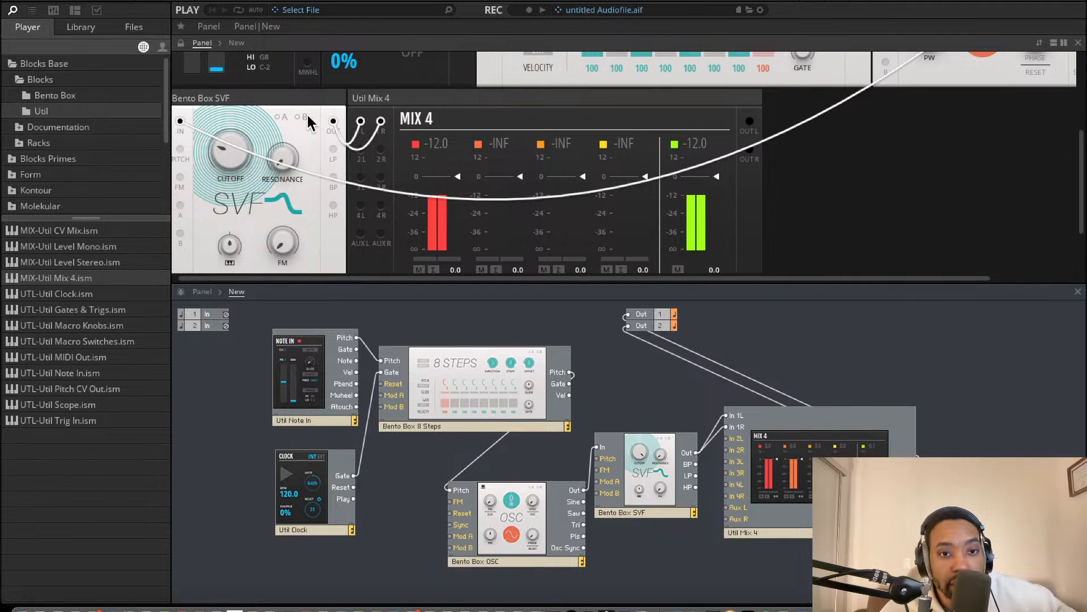
Add a mono Bento VCA block to the structure above the Mix 4 mixer.
scroll(623, 144, up, 5)
scroll(623, 164, right, 3)
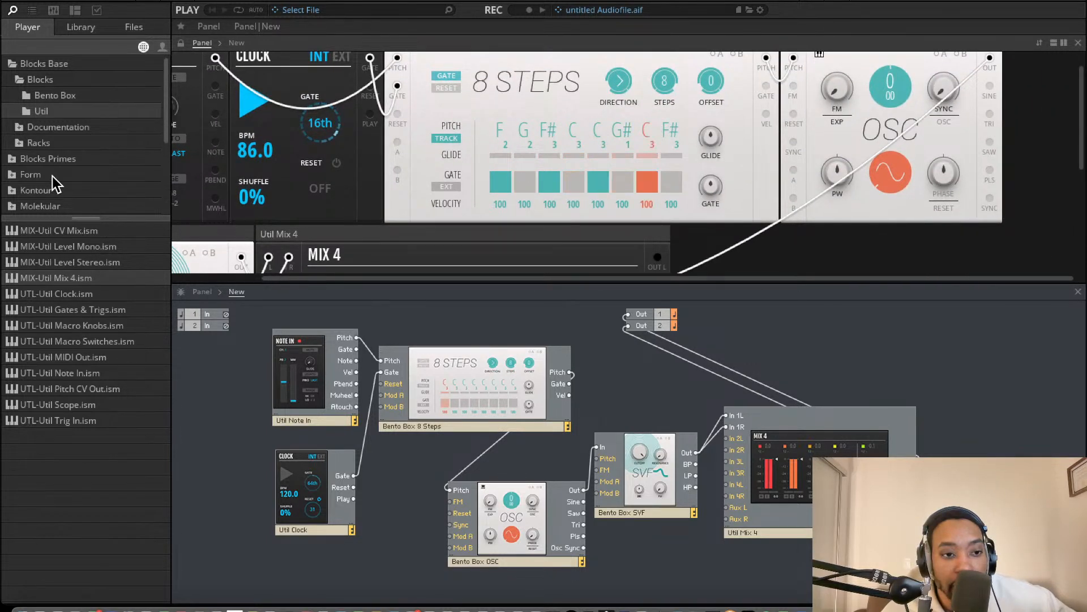
click(57, 95)
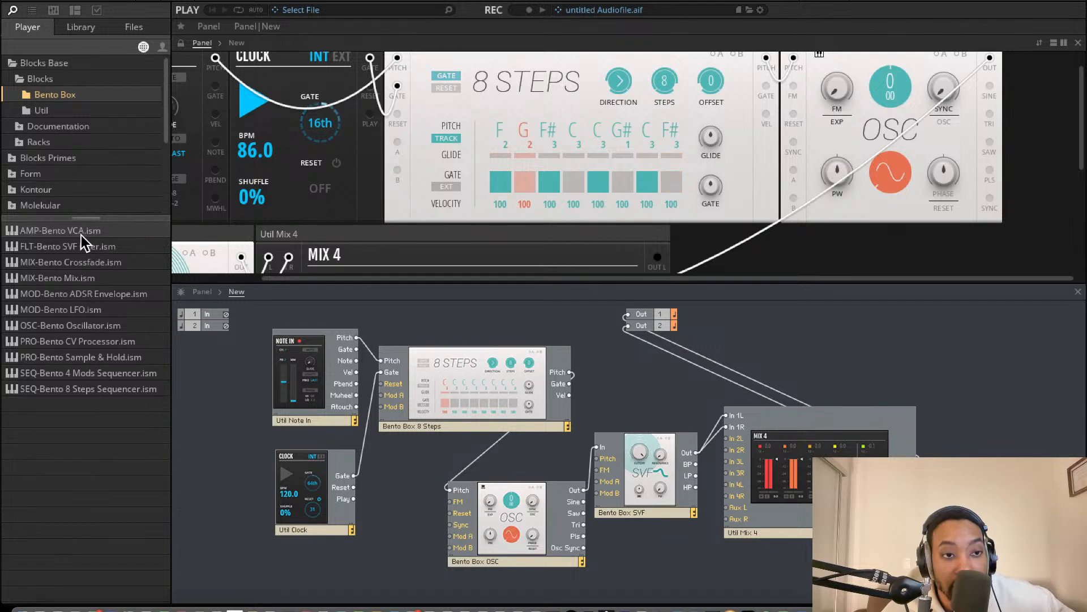
drag(81, 235, 873, 354)
Search the structure's blocks for "vca" and add the stereo Bento Box VCA (St) beside the Mix 4 mixer.
right_click(979, 418)
click(982, 386)
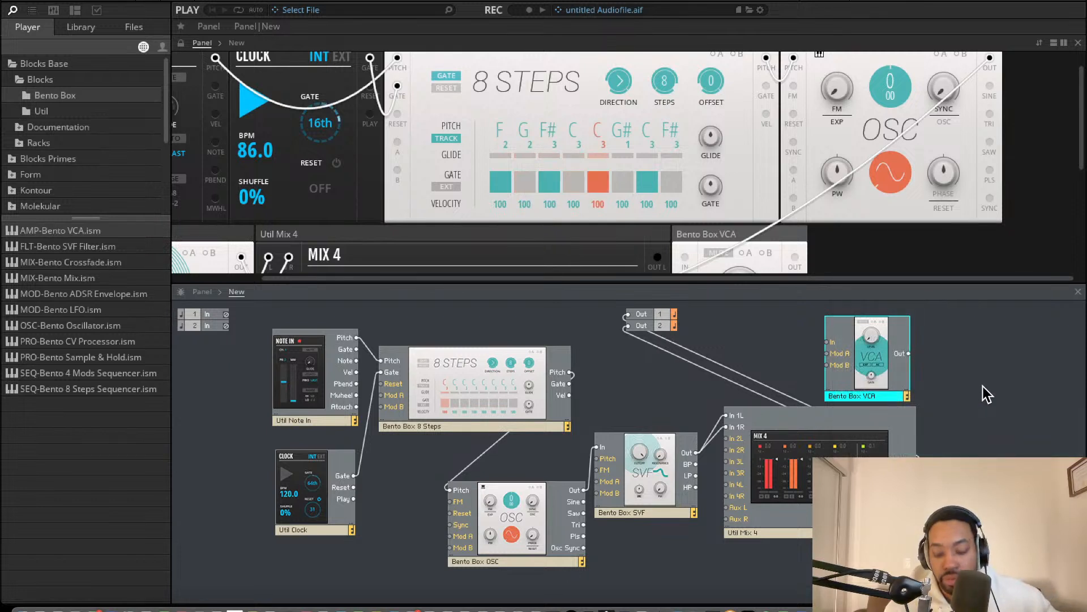
key(Return)
text(vca)
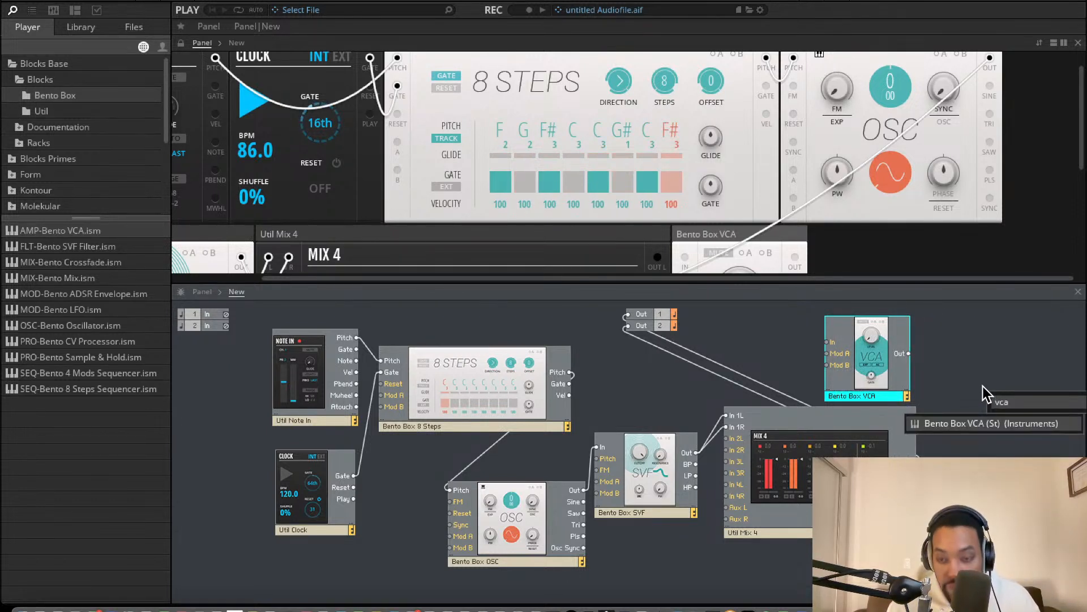
click(979, 425)
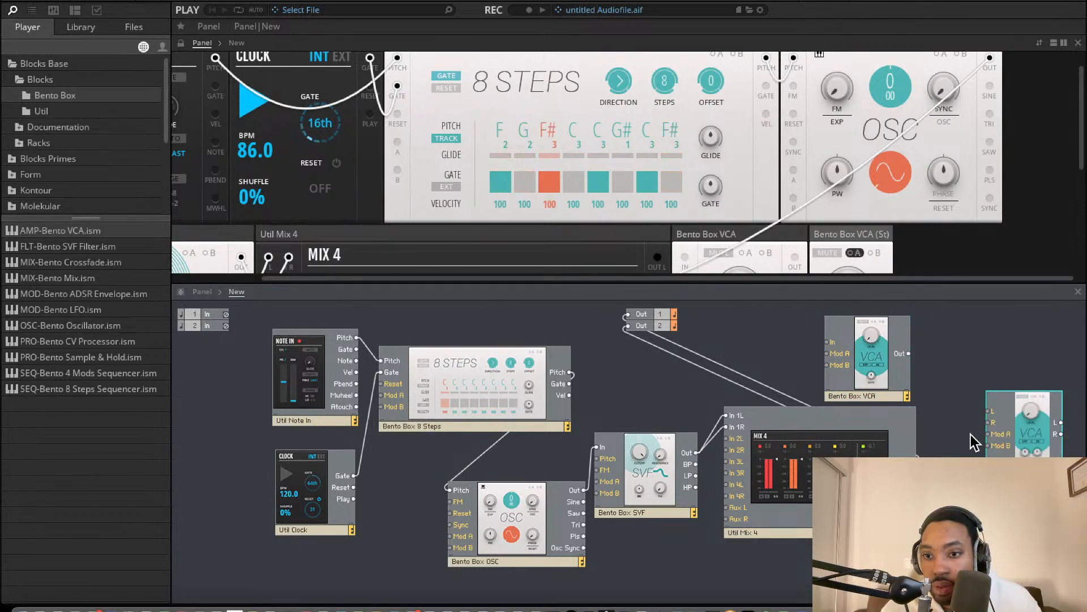
drag(1031, 416, 986, 434)
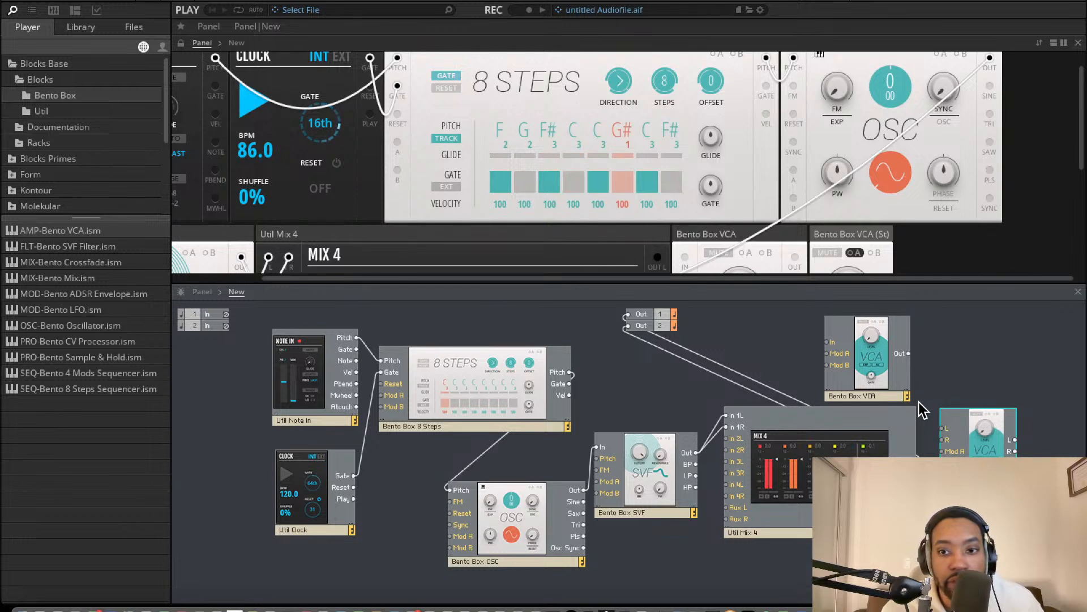
Connect the Mix 4 outputs to the stereo VCA's L and R inputs, and the VCA's outputs to Out 1 and Out 2.
click(933, 443)
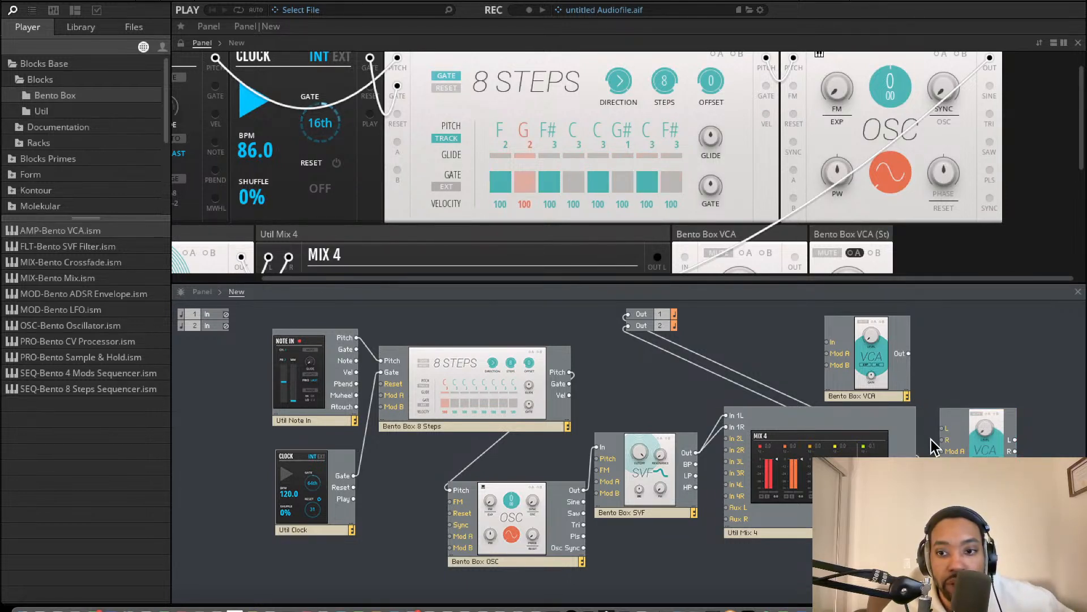
drag(942, 429, 917, 470)
drag(1014, 440, 624, 314)
drag(1014, 452, 626, 326)
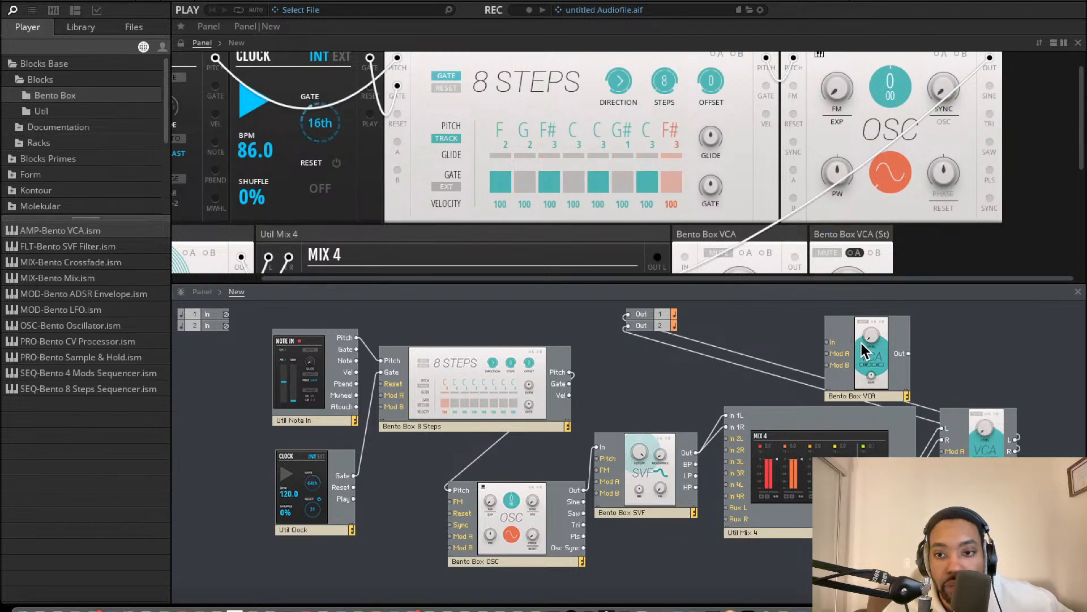
Delete the unconnected mono Bento Box VCA block.
drag(862, 344, 812, 333)
key(Delete)
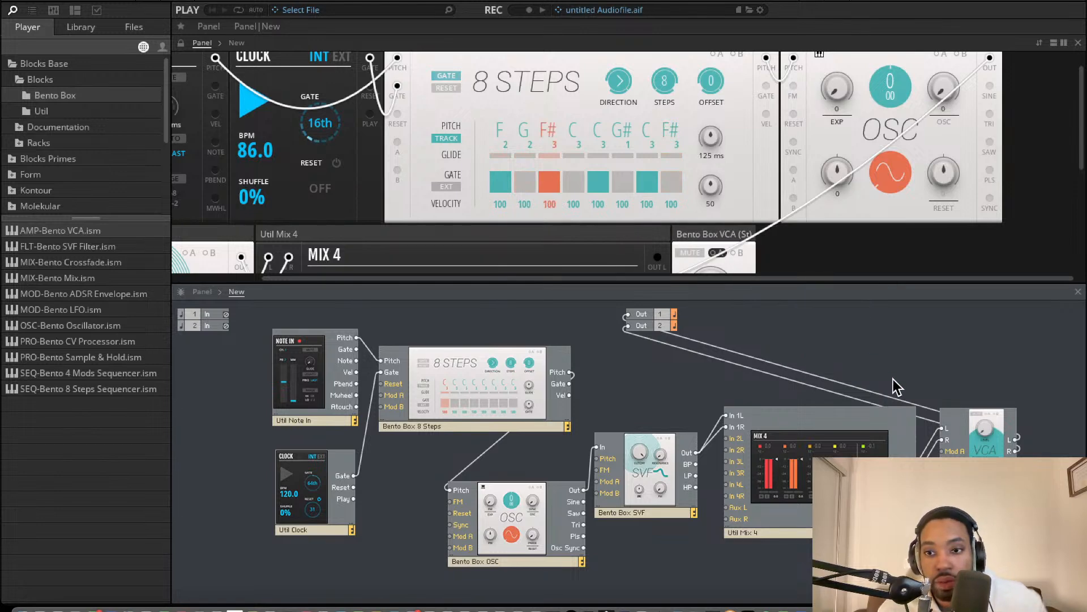
Try the stereo VCA's Level control and raise its Mod A modulation amount for Level.
scroll(524, 175, down, 5)
scroll(526, 175, up, 2)
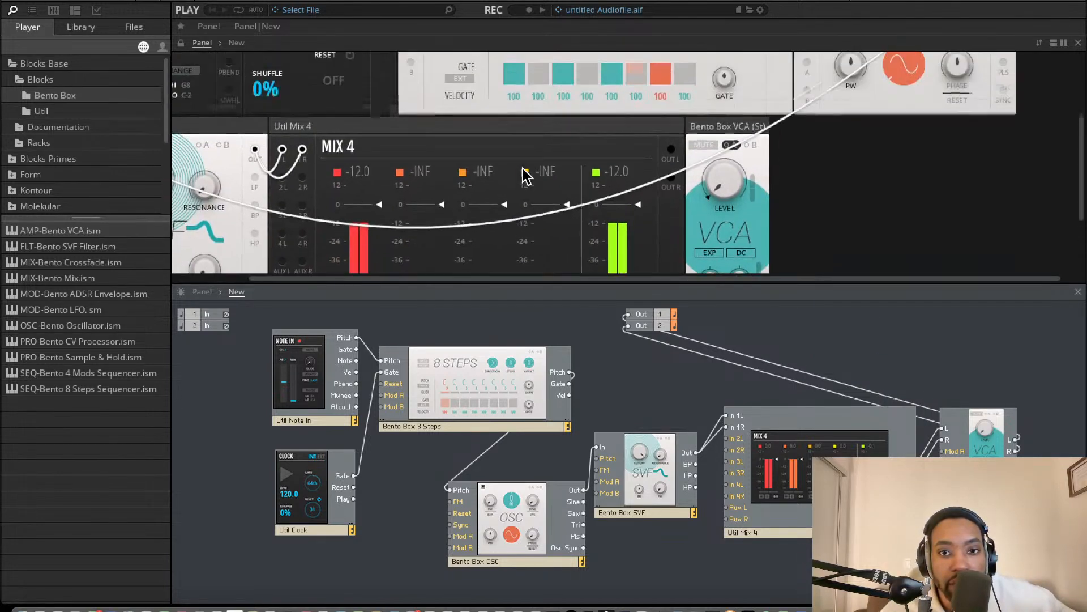
scroll(527, 176, up, 1)
scroll(680, 161, down, 1)
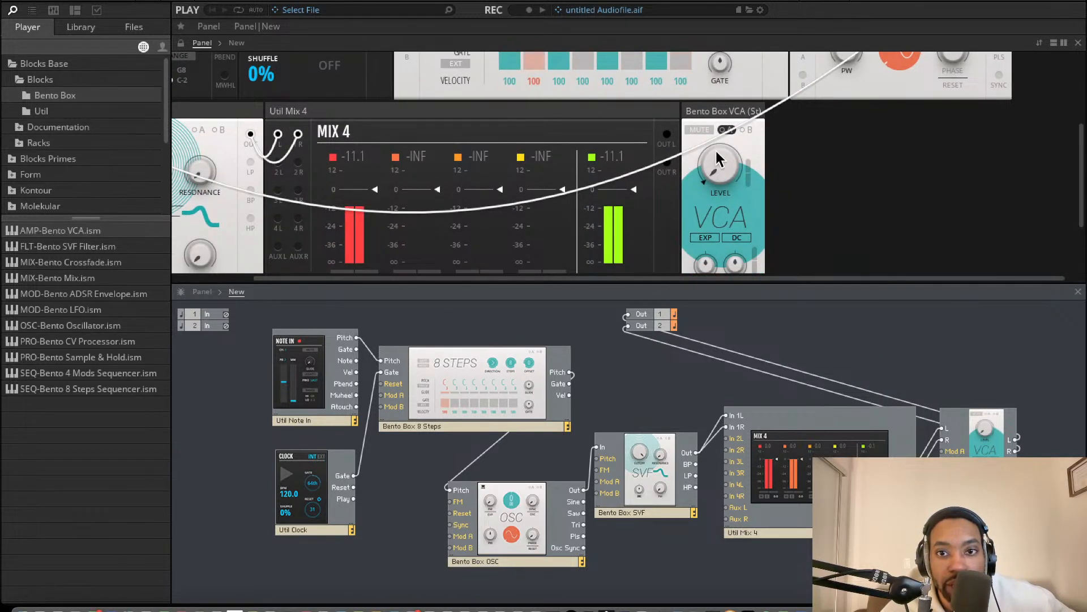
drag(717, 150, 717, 144)
drag(713, 99, 701, 12)
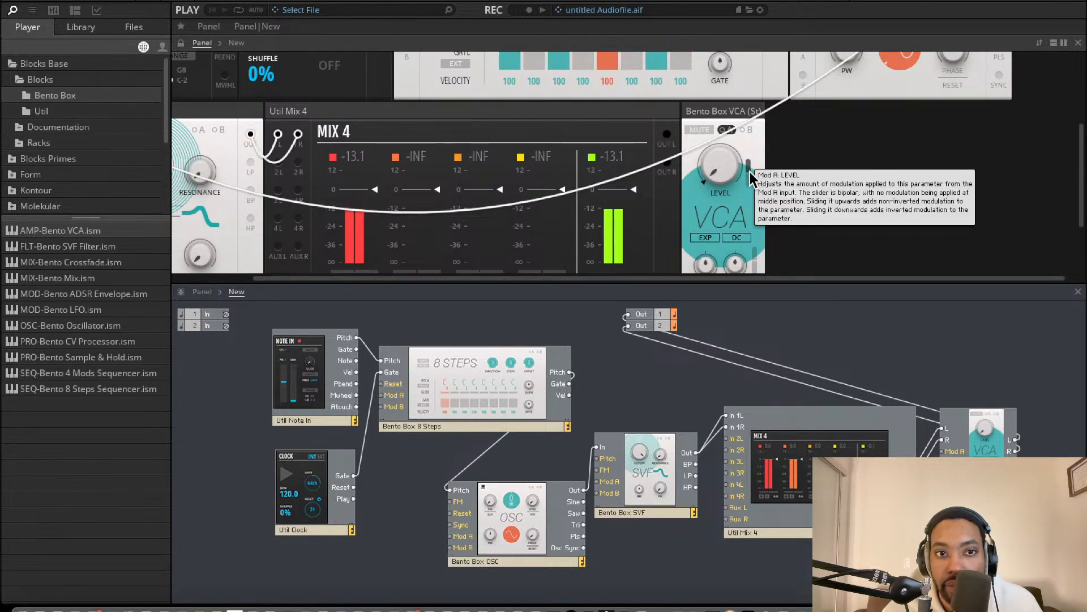
scroll(715, 196, up, 5)
scroll(715, 196, left, 5)
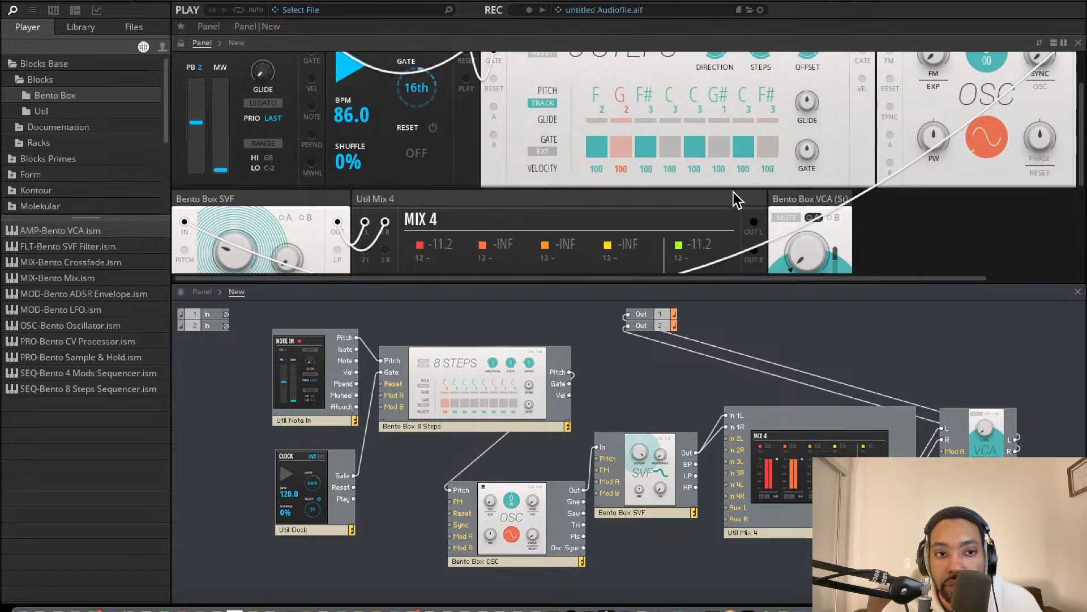
scroll(722, 196, up, 1)
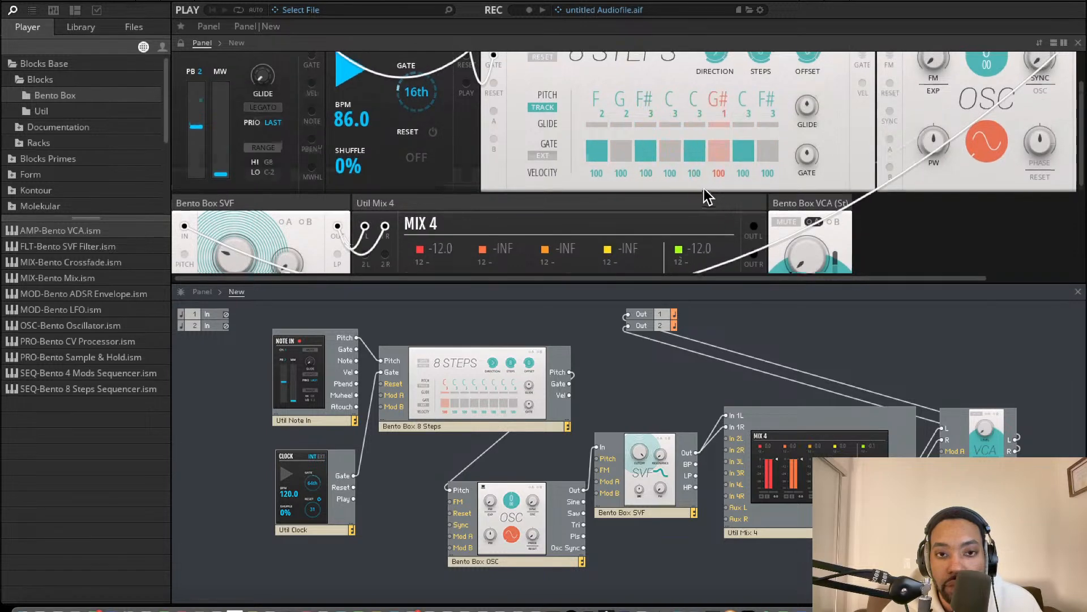
scroll(705, 189, down, 3)
scroll(704, 188, up, 6)
scroll(704, 188, down, 5)
scroll(707, 186, up, 1)
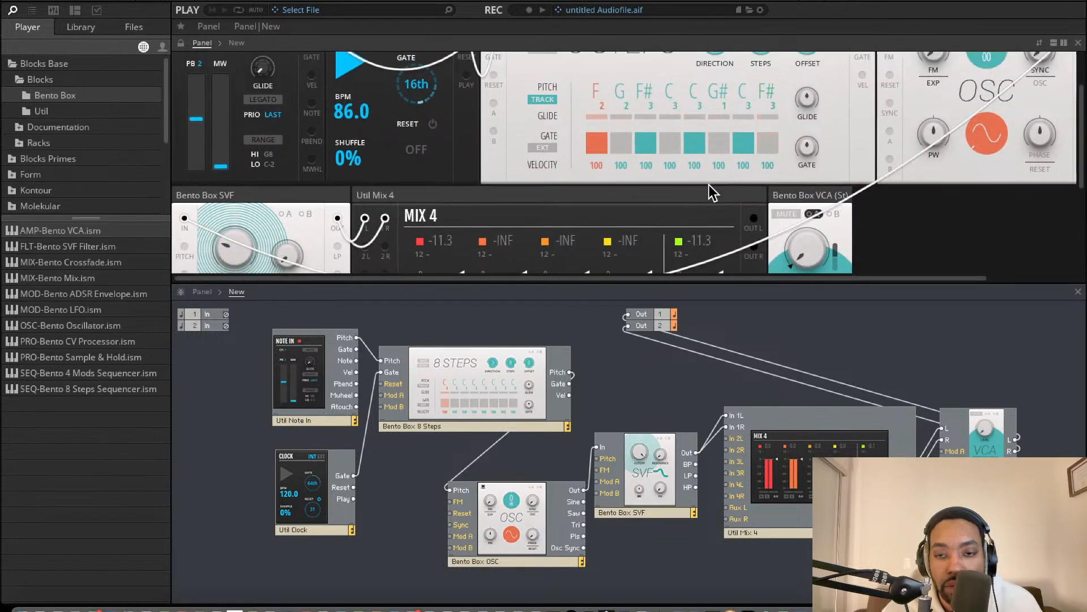
scroll(801, 229, right, 1)
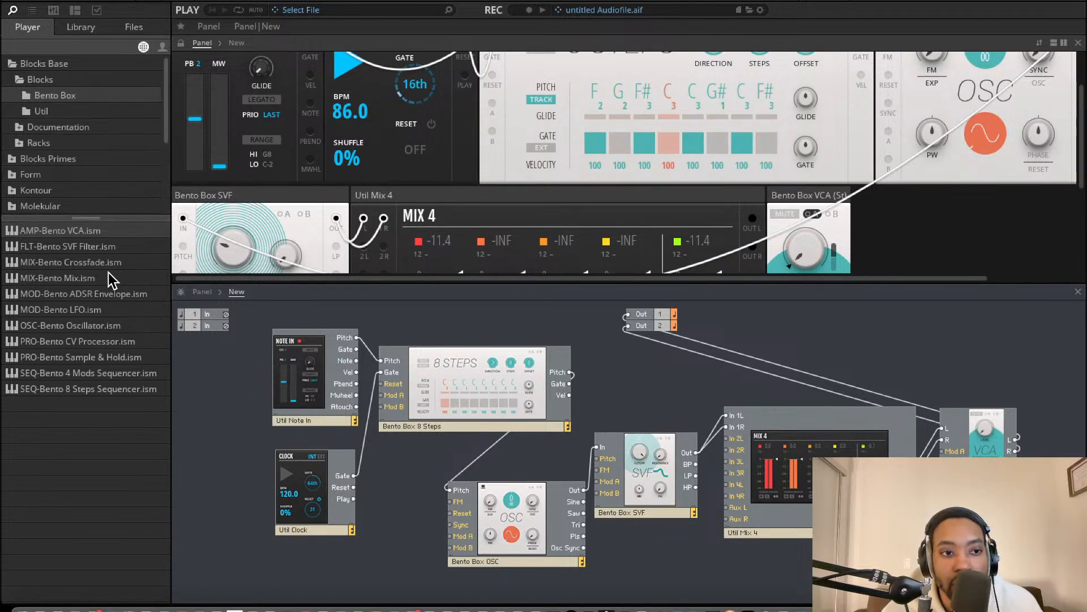
Add a Bento ADSR Envelope block near the stereo VCA and rename it AMP ADSR.
drag(83, 294, 883, 538)
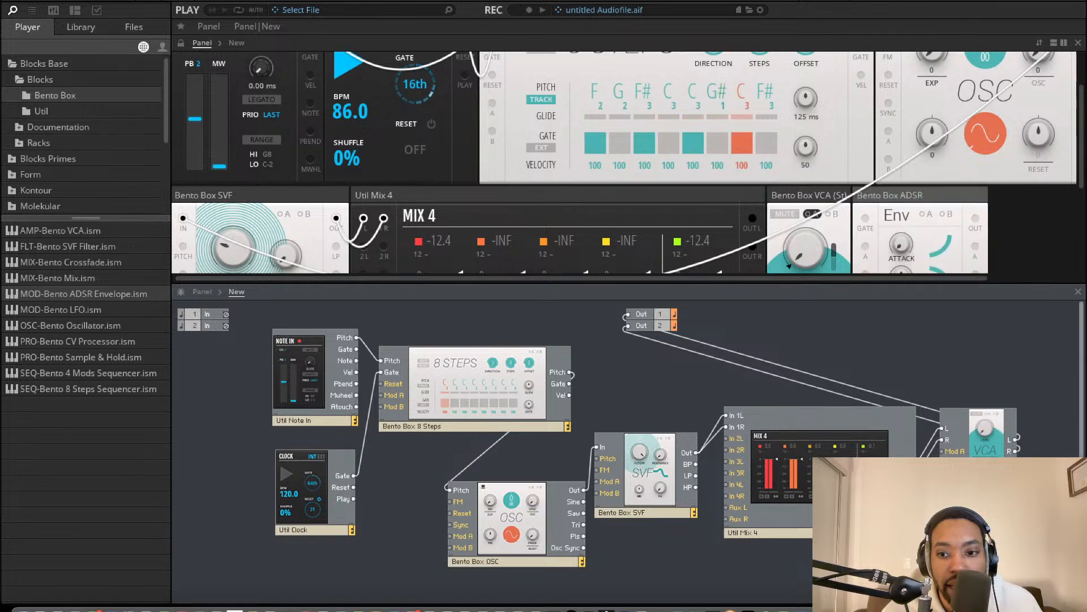
scroll(883, 538, down, 3)
scroll(629, 450, up, 1)
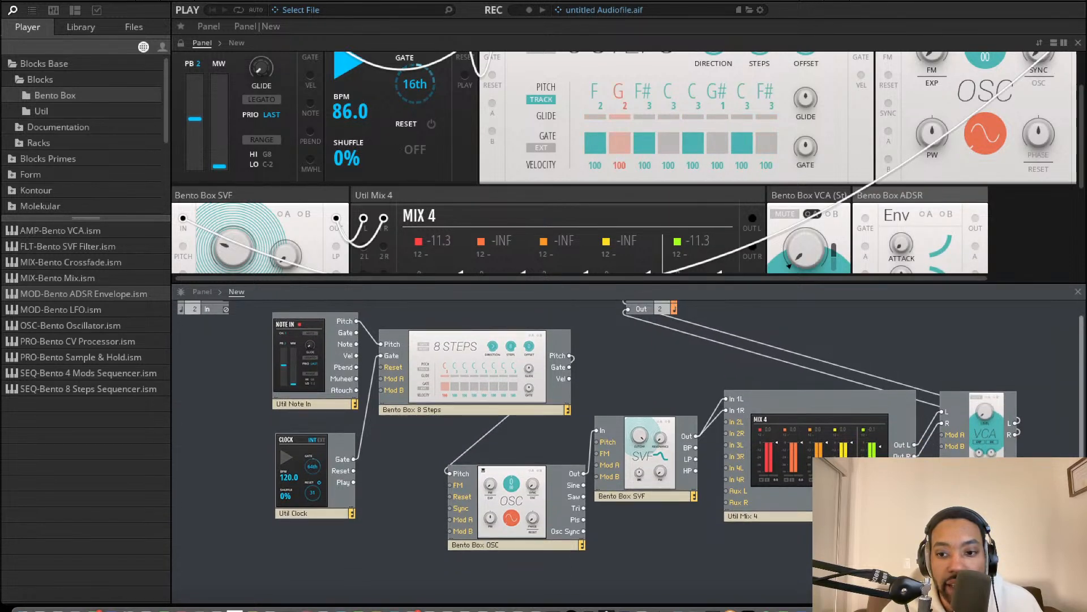
scroll(628, 450, down, 1)
scroll(629, 450, up, 1)
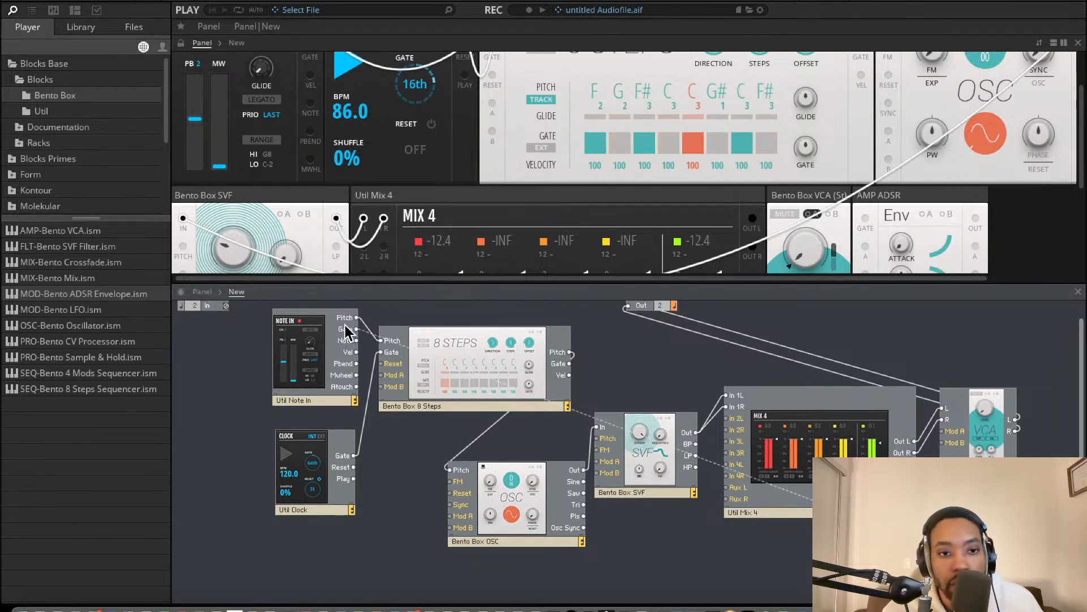
Connect the 8 Steps Gate output to the AMP ADSR's gate input, and the envelope's output to the VCA's Mod A.
drag(344, 323, 563, 364)
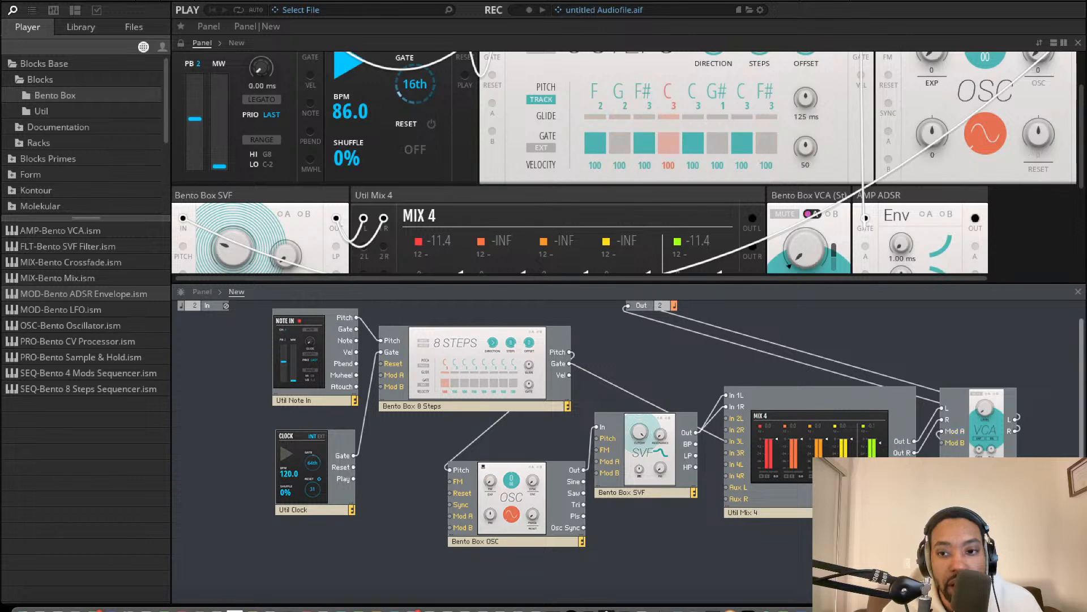
scroll(817, 193, down, 1)
scroll(817, 194, down, 1)
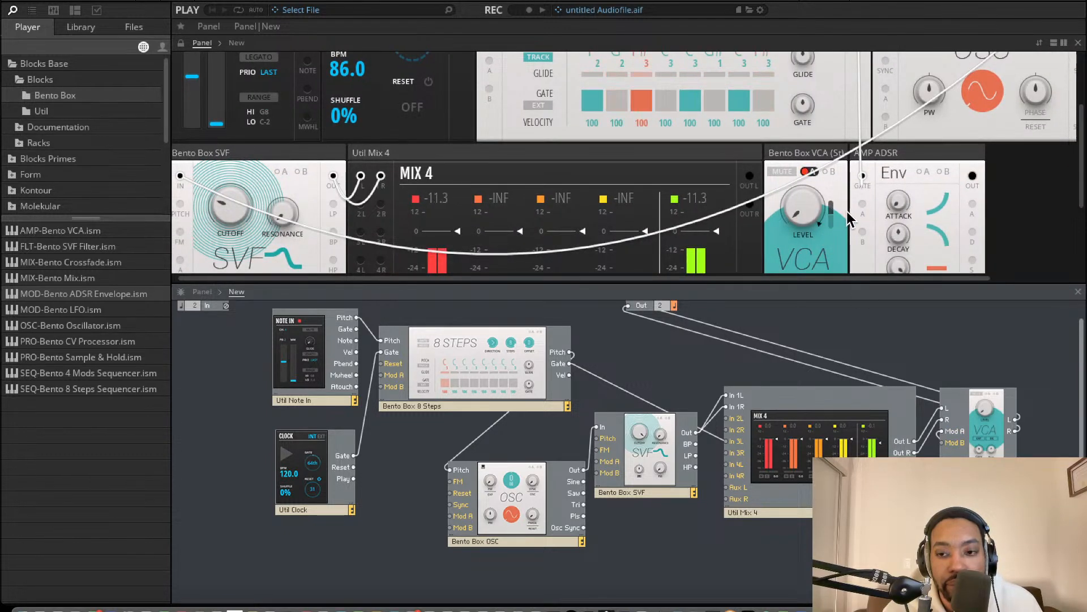
Rearrange the panel so that the stereo VCA and the AMP ADSR sit between the SVF filter and Mix 4.
scroll(843, 227, up, 1)
scroll(842, 223, down, 3)
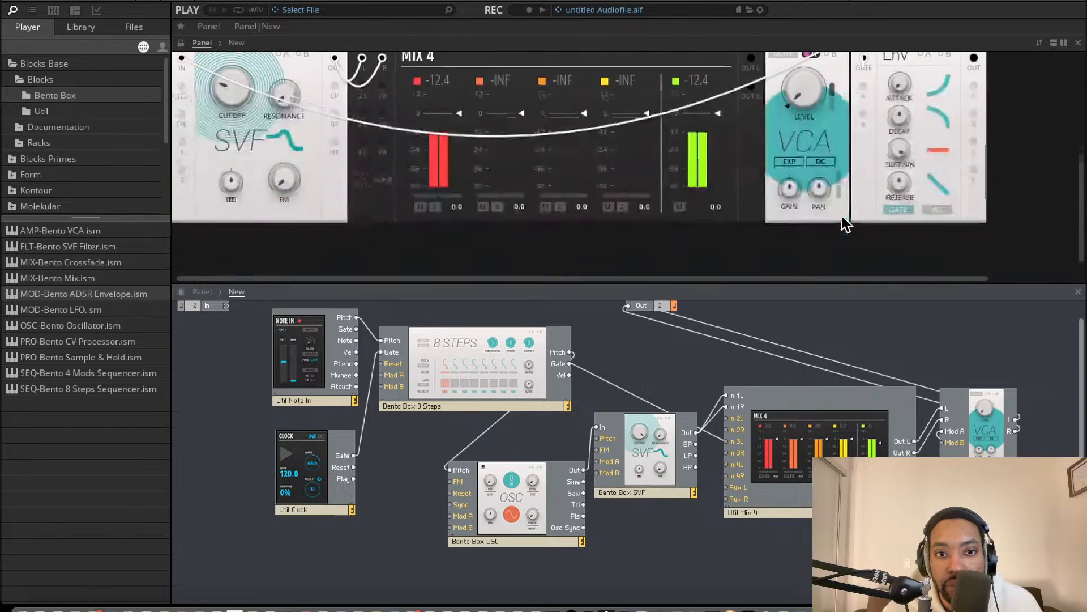
scroll(841, 216, up, 1)
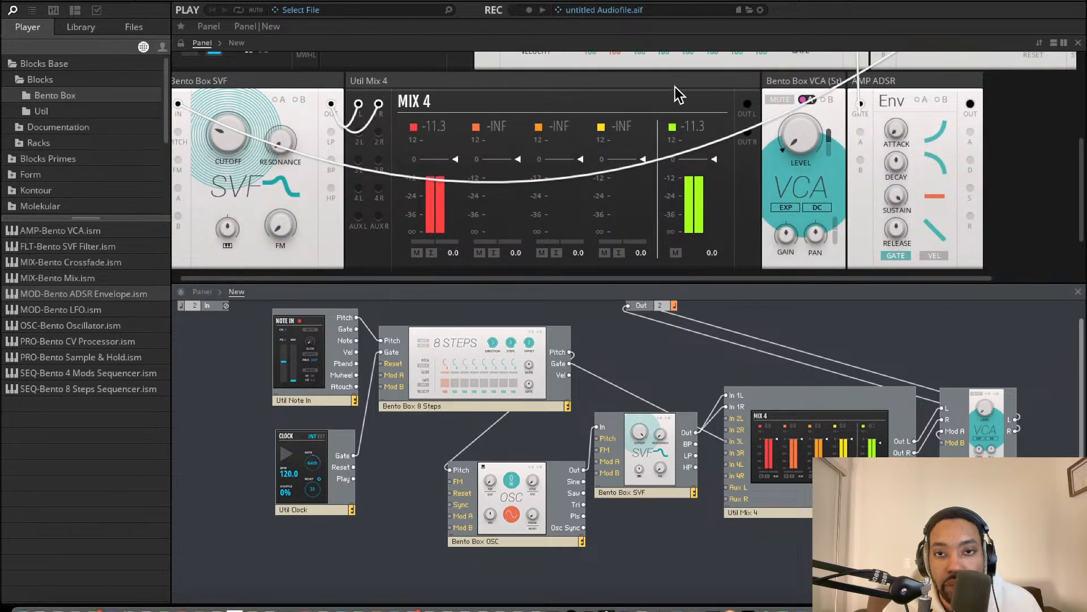
click(635, 83)
drag(635, 83, 873, 119)
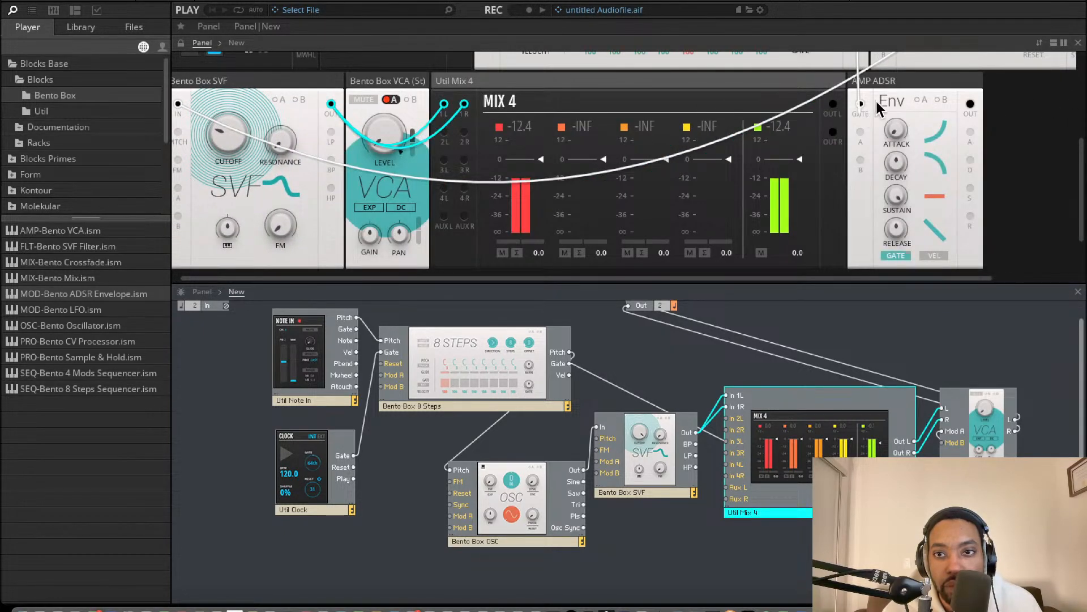
drag(883, 80, 516, 80)
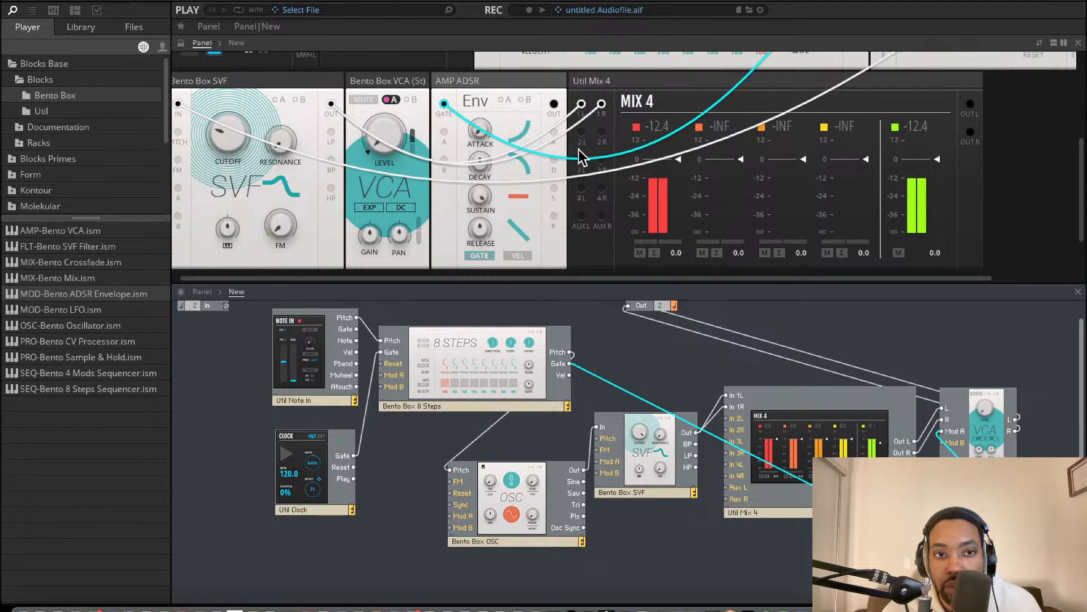
scroll(579, 156, up, 2)
scroll(579, 157, down, 1)
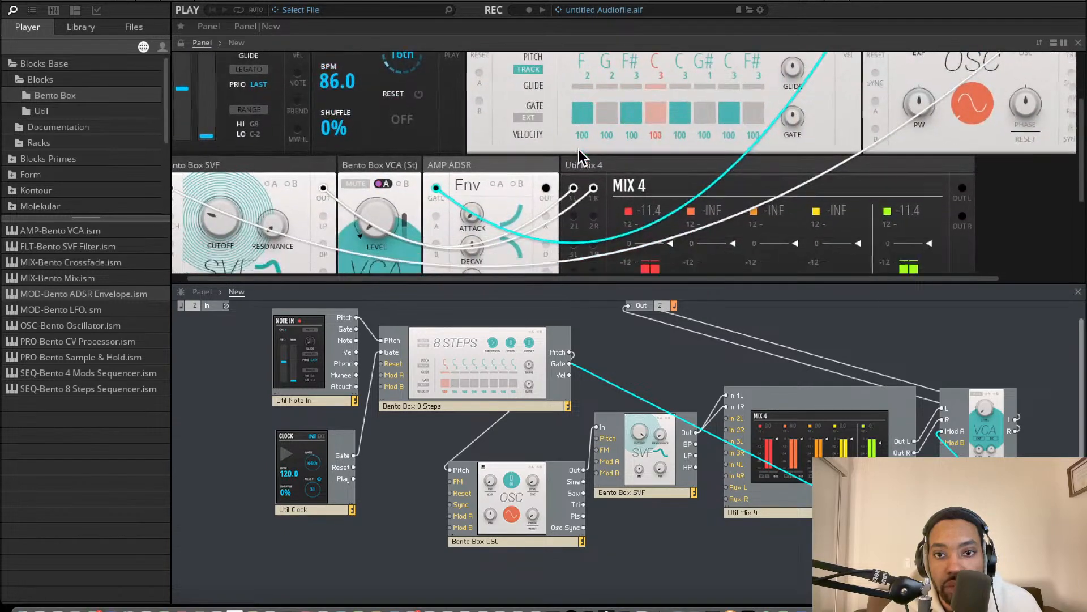
scroll(579, 157, down, 1)
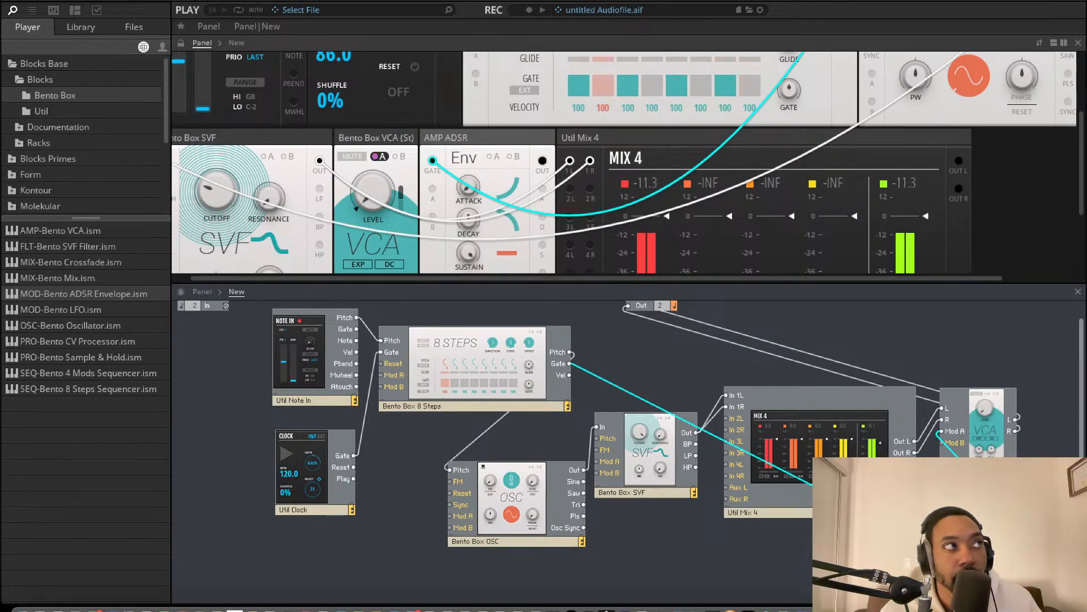
scroll(449, 208, down, 3)
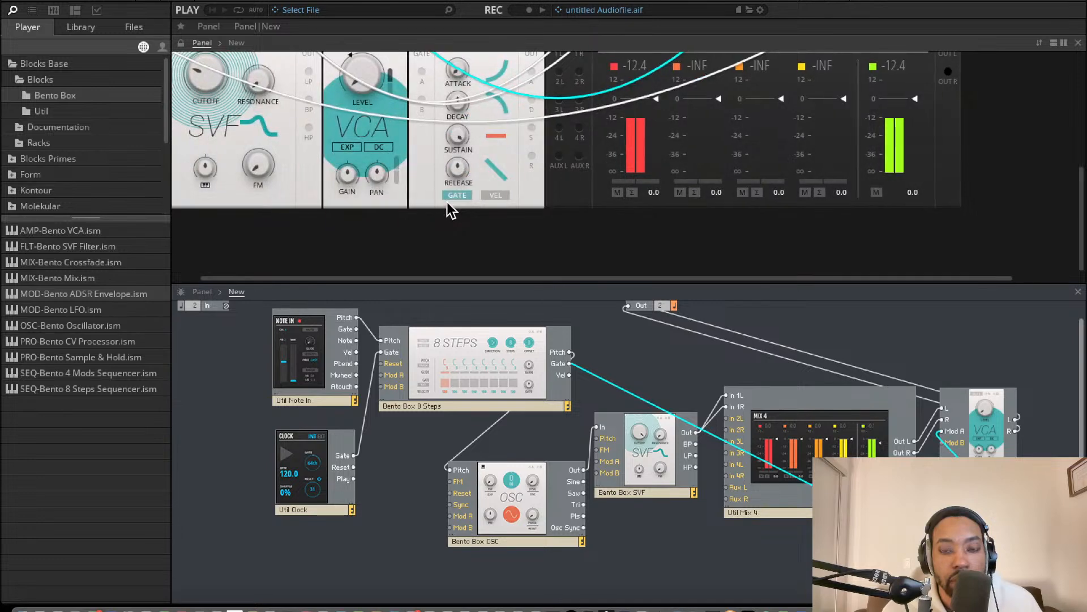
scroll(448, 208, up, 5)
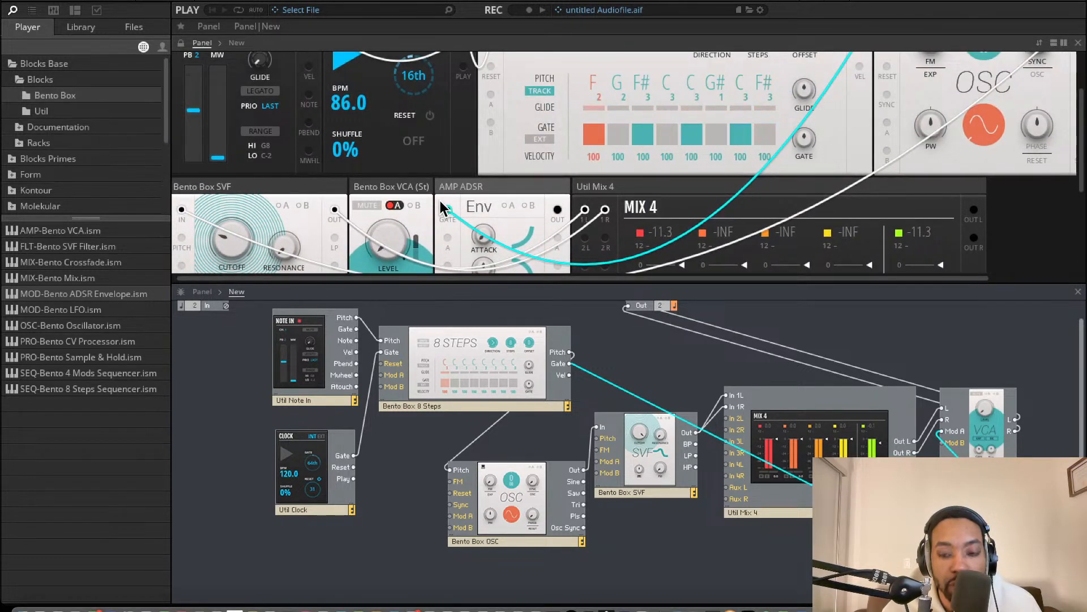
scroll(449, 208, up, 1)
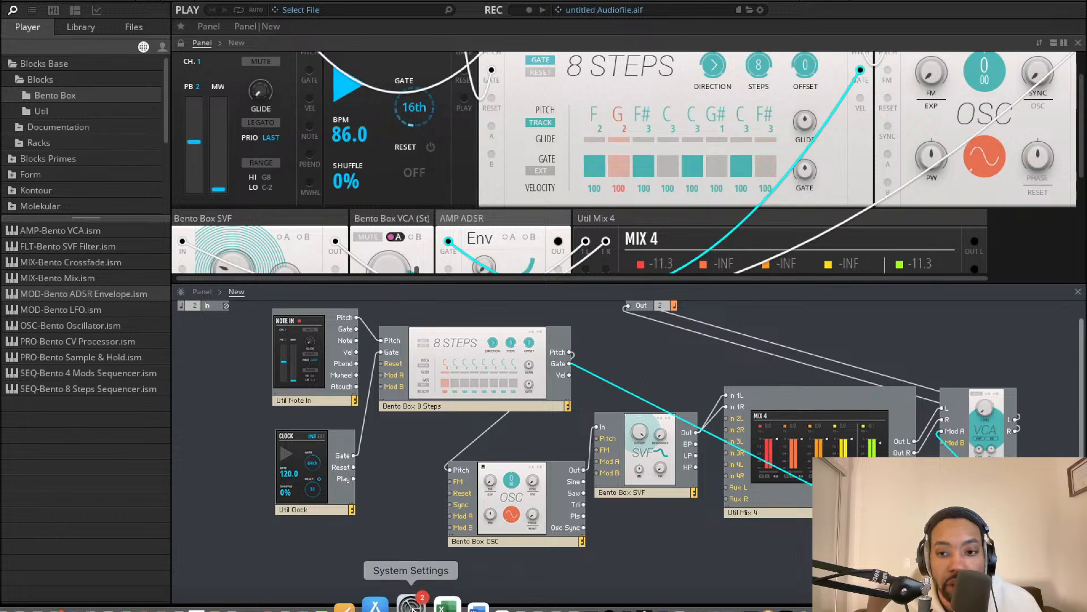
scroll(697, 270, down, 4)
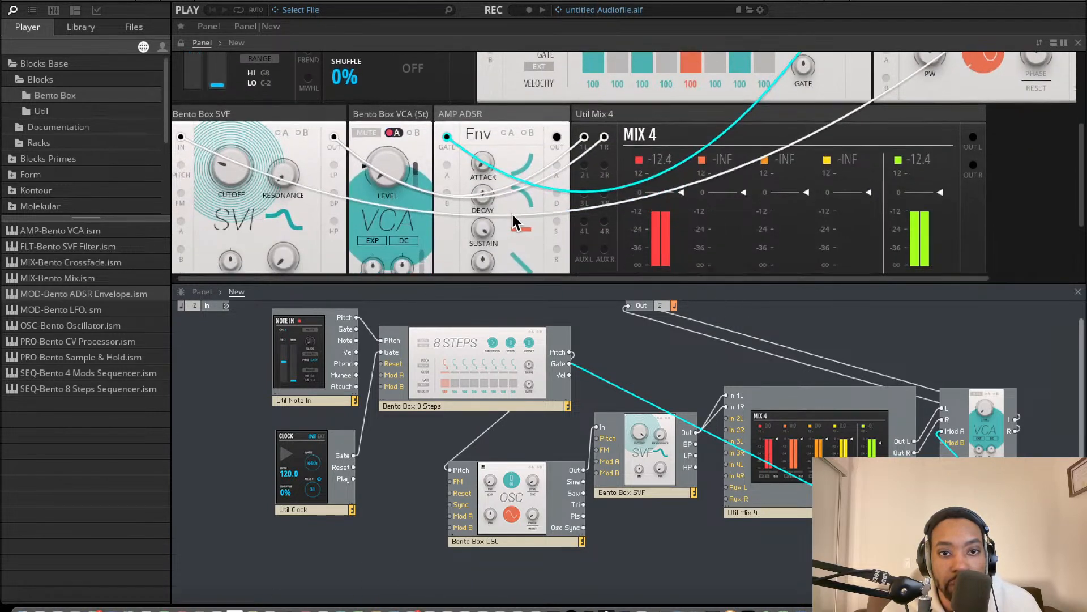
Adjust the AMP ADSR's Decay, trying shorter and longer times to hear how the envelope shapes the VCA.
drag(481, 194, 476, 239)
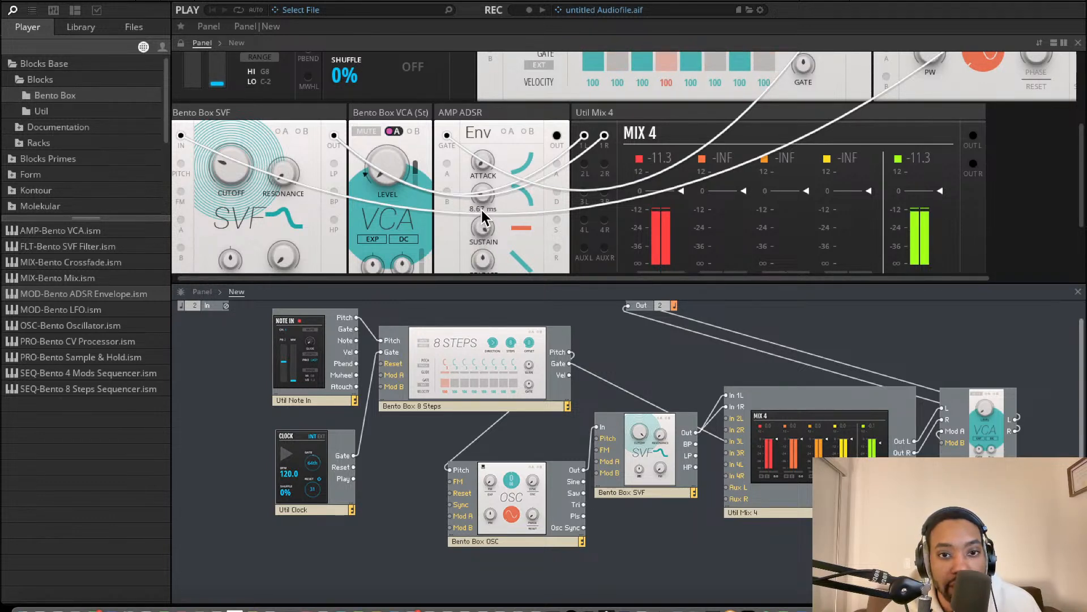
drag(480, 192, 469, 144)
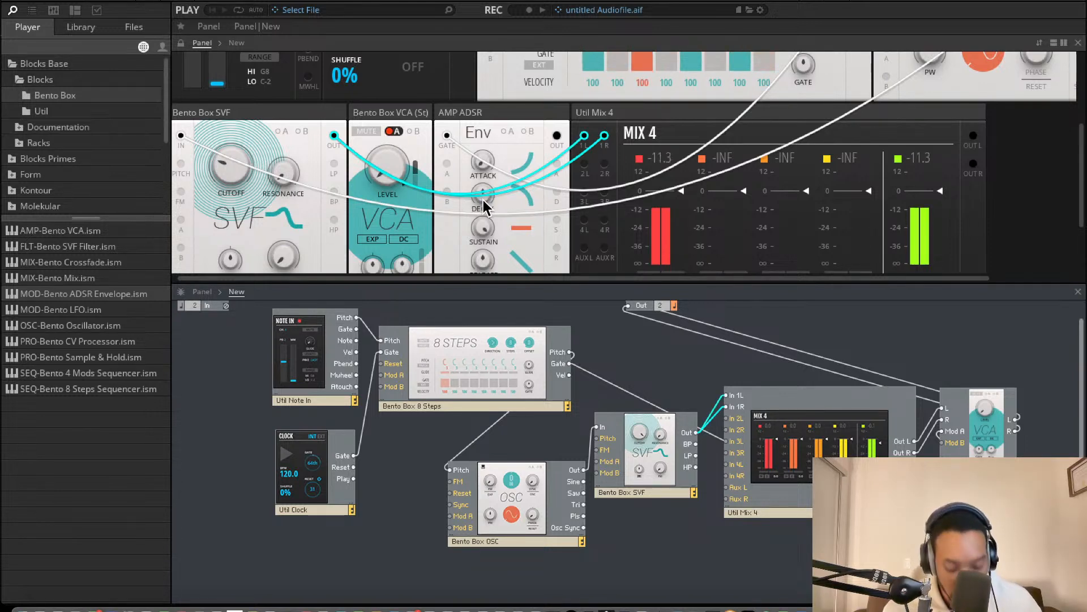
drag(483, 200, 474, 385)
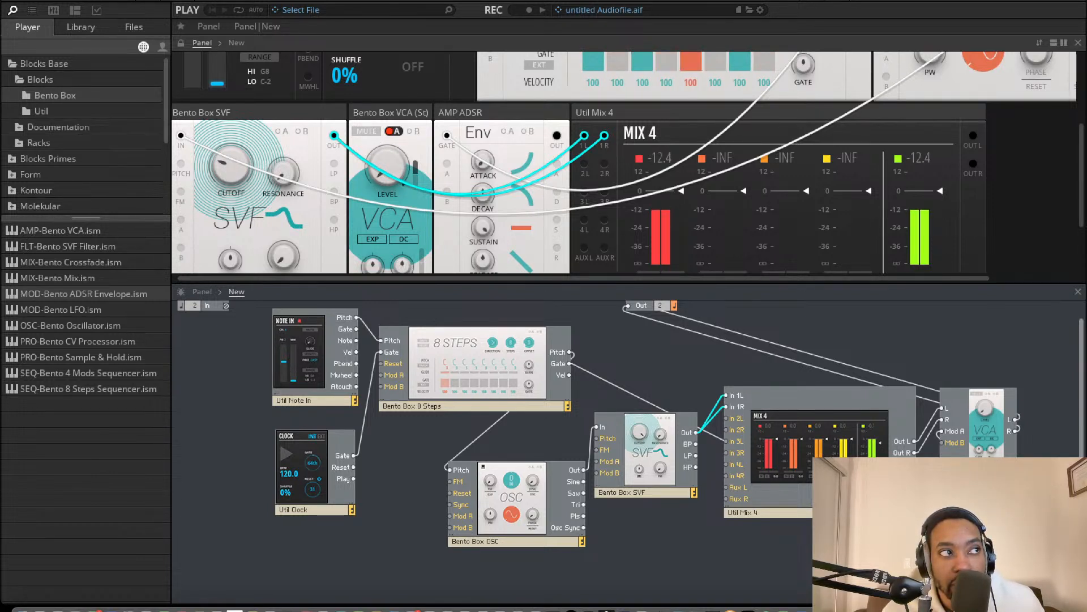
scroll(400, 396, down, 1)
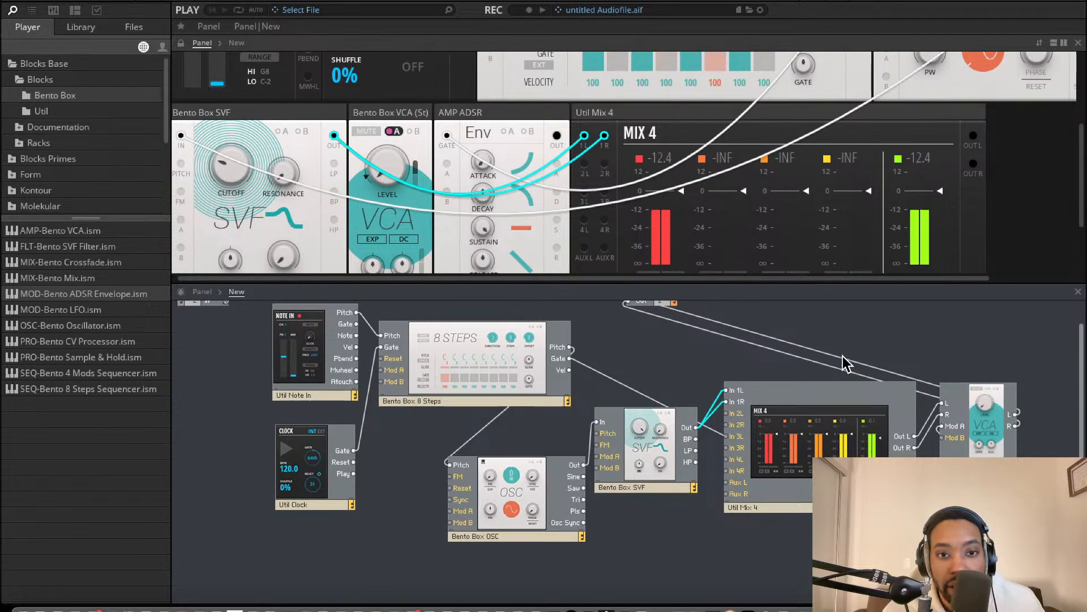
scroll(499, 232, down, 2)
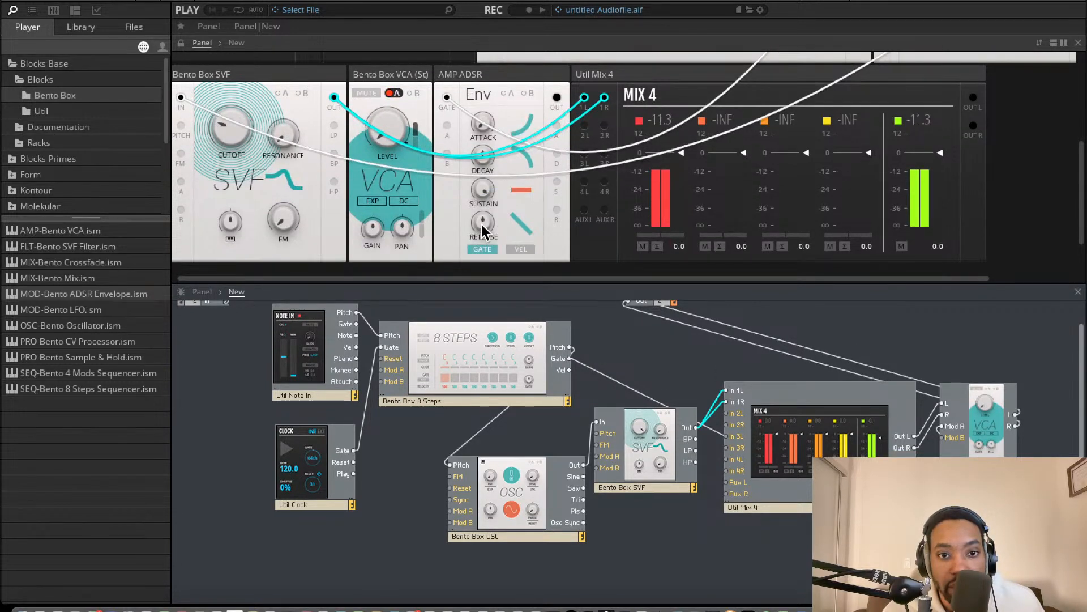
scroll(492, 207, down, 1)
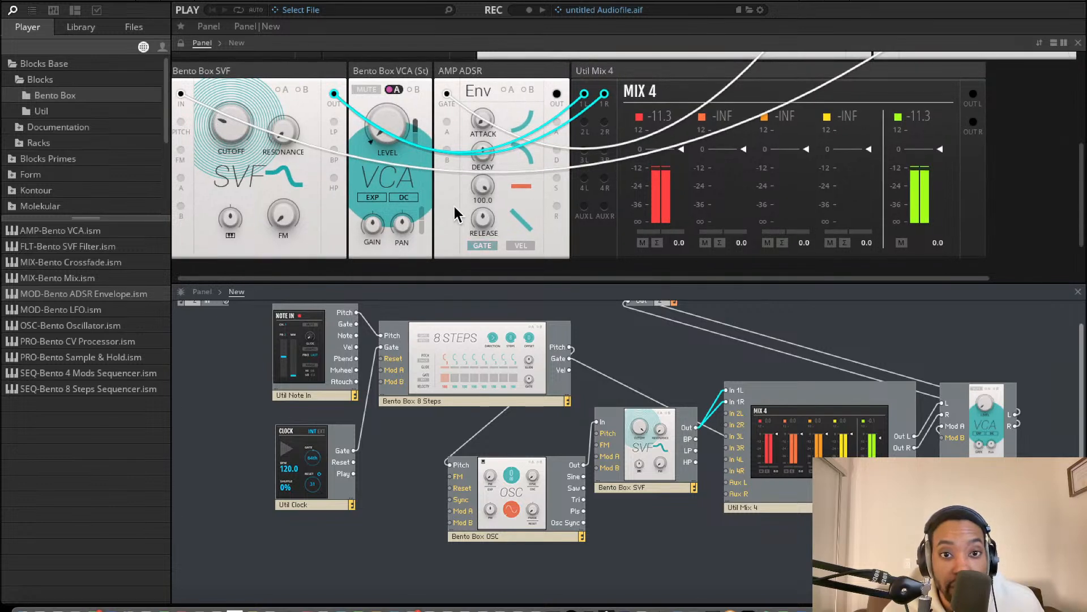
scroll(437, 218, down, 1)
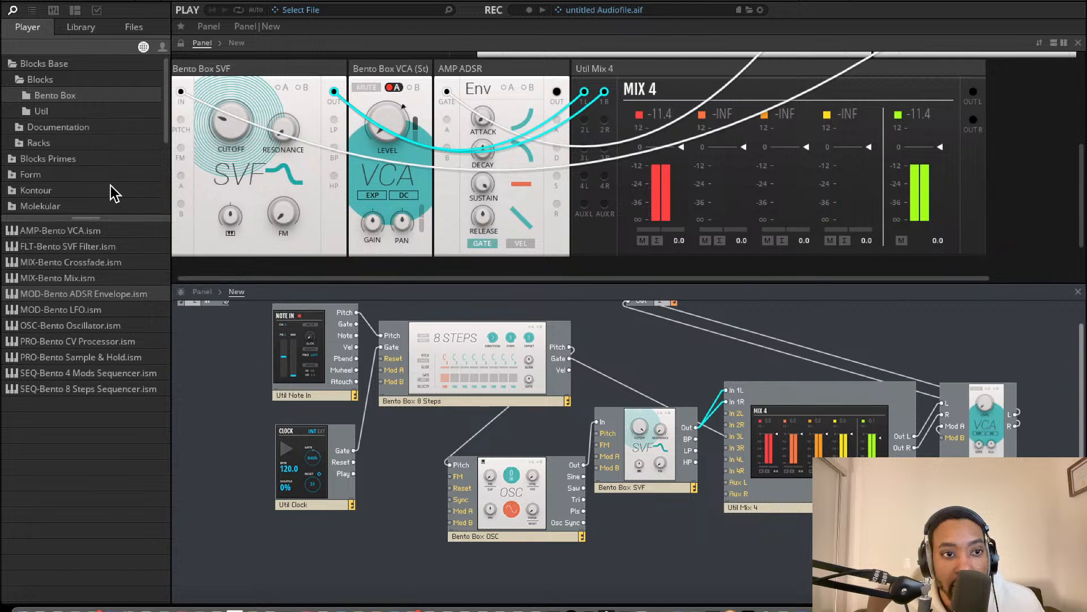
Browse the Blocks Primes block folders, including Boutique, Digilog, Driver, Kodiak and Modern, for a block to add.
click(19, 143)
scroll(23, 173, down, 1)
click(20, 191)
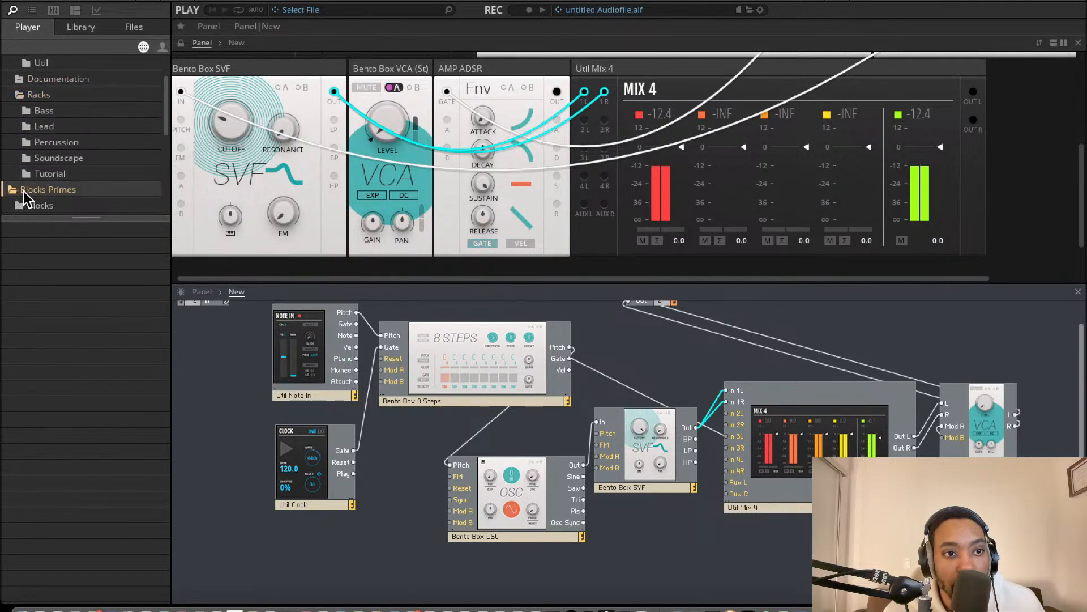
scroll(19, 191, down, 2)
click(20, 138)
scroll(22, 144, down, 2)
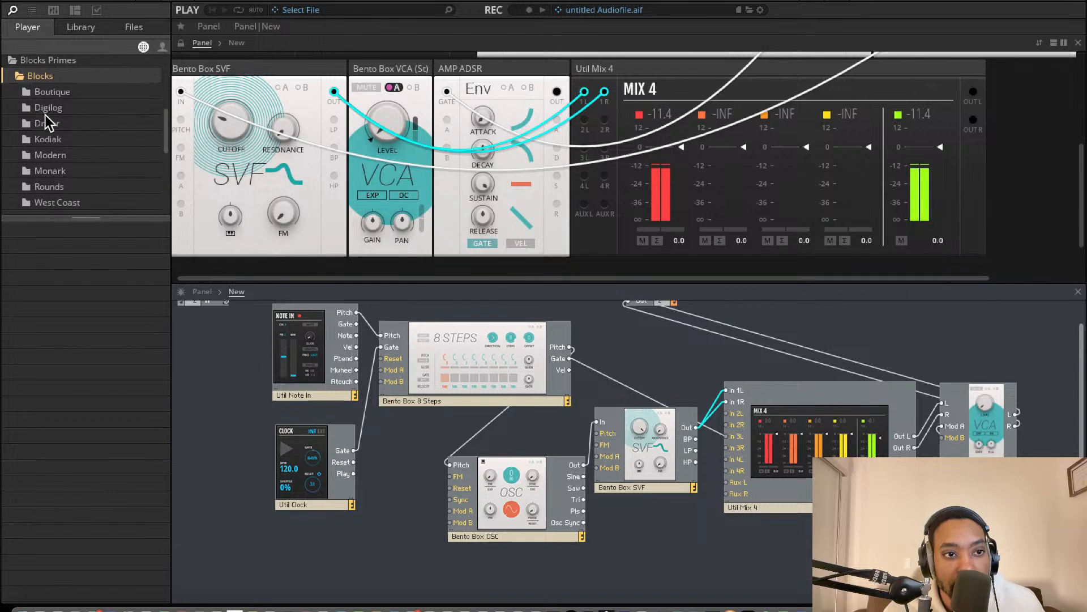
click(59, 95)
click(51, 124)
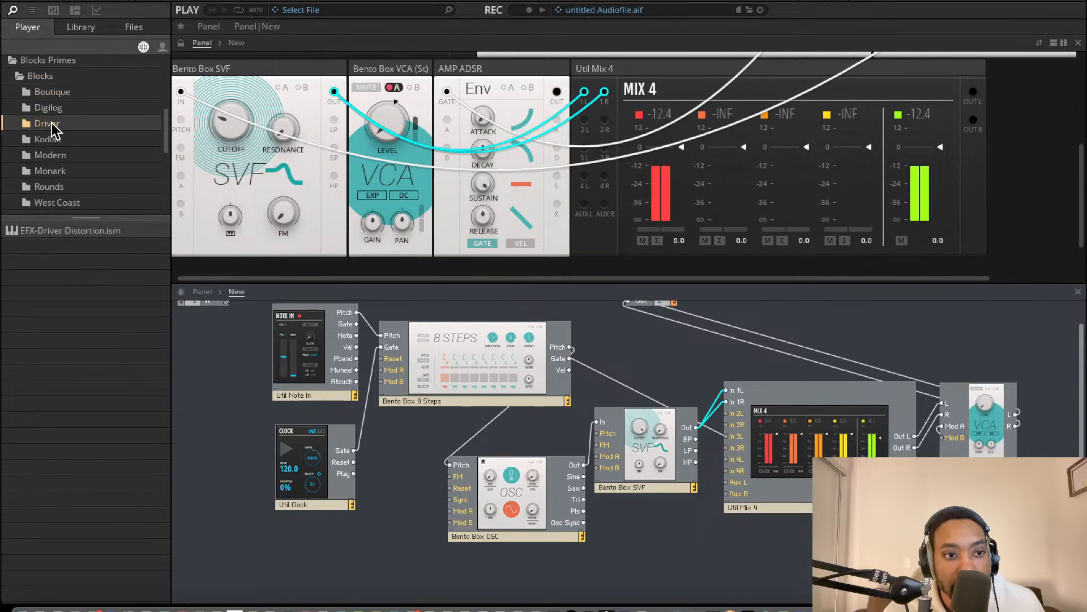
click(48, 140)
click(50, 157)
click(49, 139)
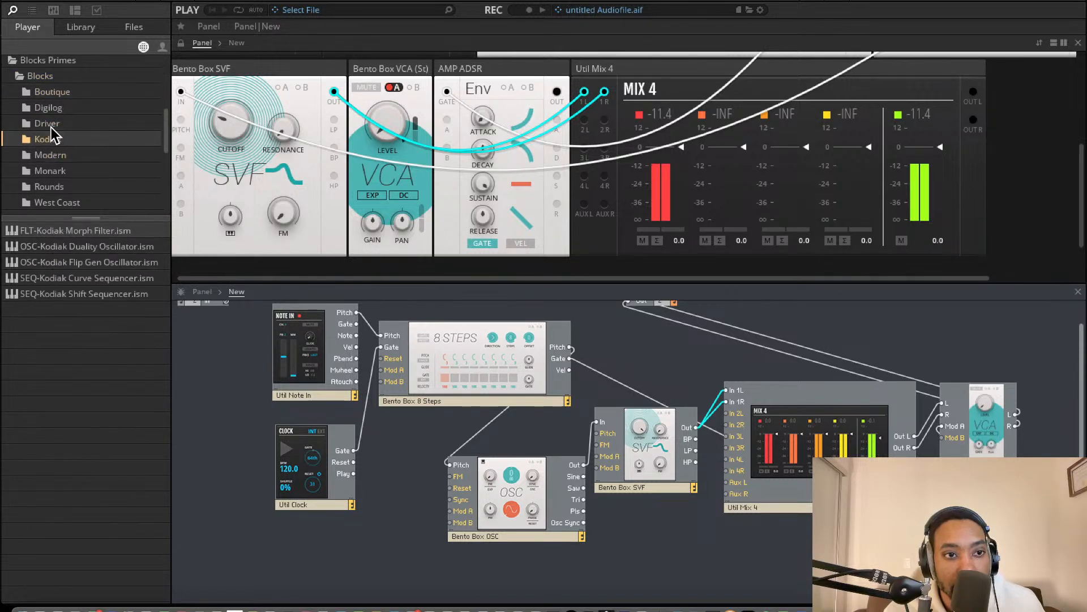
click(51, 127)
click(54, 108)
click(59, 93)
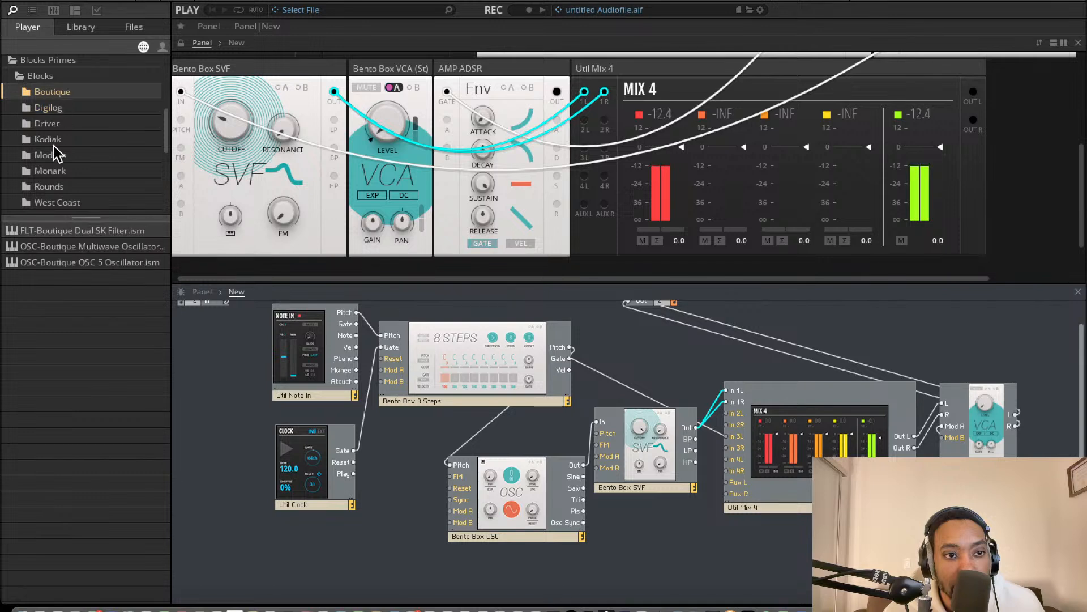
Look through the Blocks Primes Documentation and Racks folders and the Form folder, including the Effect racks.
scroll(57, 151, down, 2)
click(24, 166)
scroll(25, 168, down, 3)
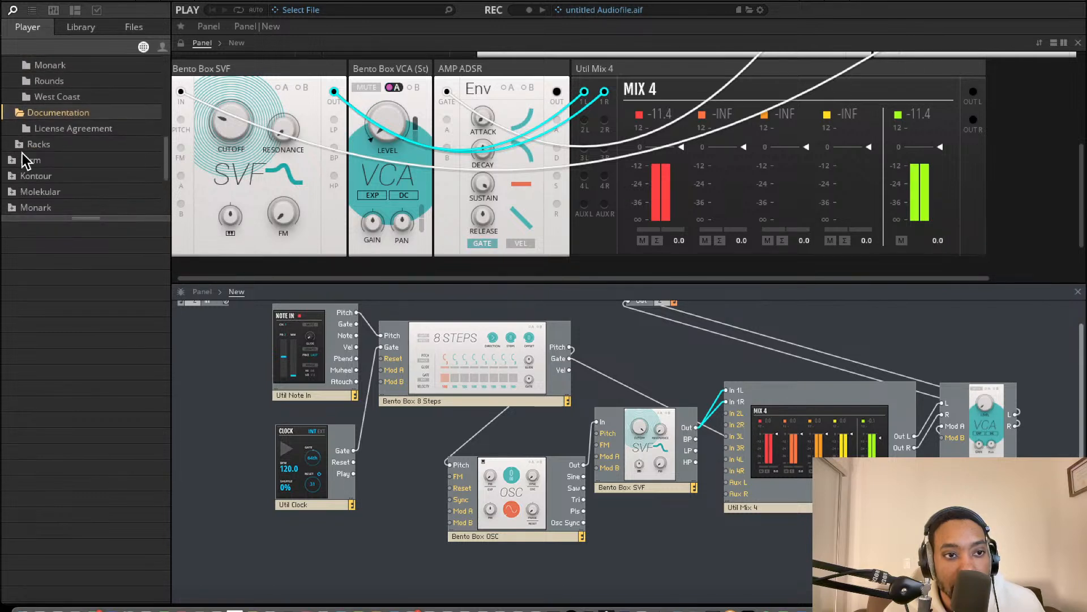
click(21, 148)
scroll(33, 162, down, 4)
click(16, 199)
scroll(17, 195, down, 5)
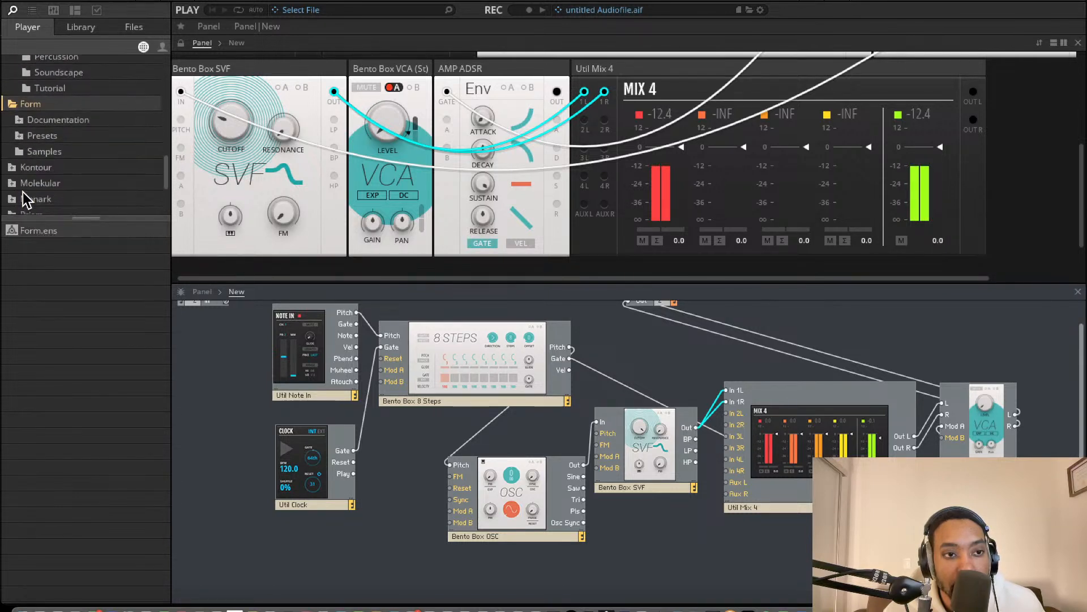
click(30, 111)
scroll(33, 128, up, 4)
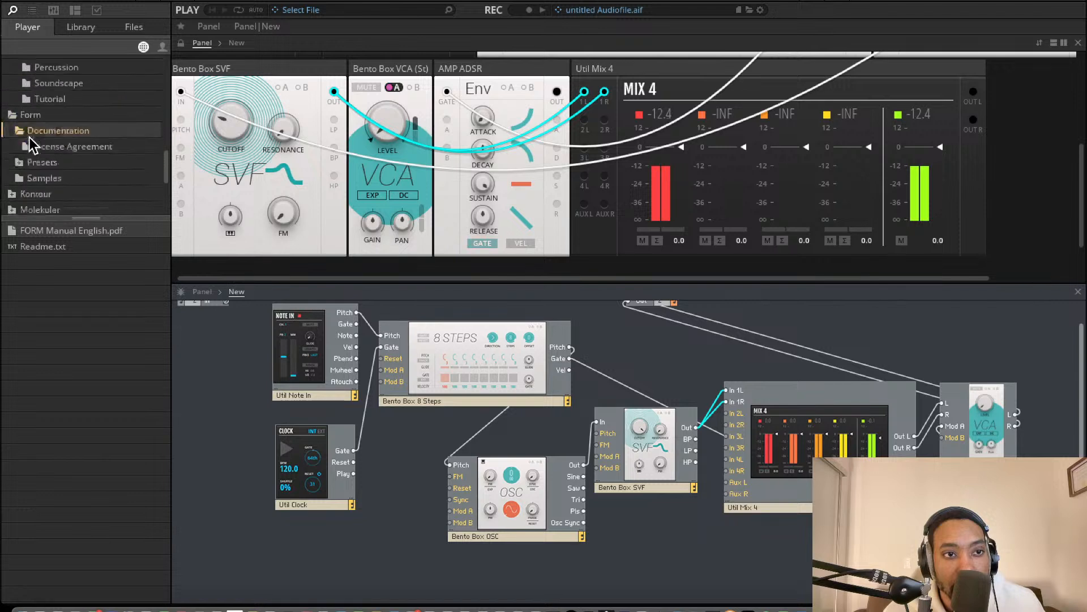
click(41, 116)
scroll(40, 119, up, 3)
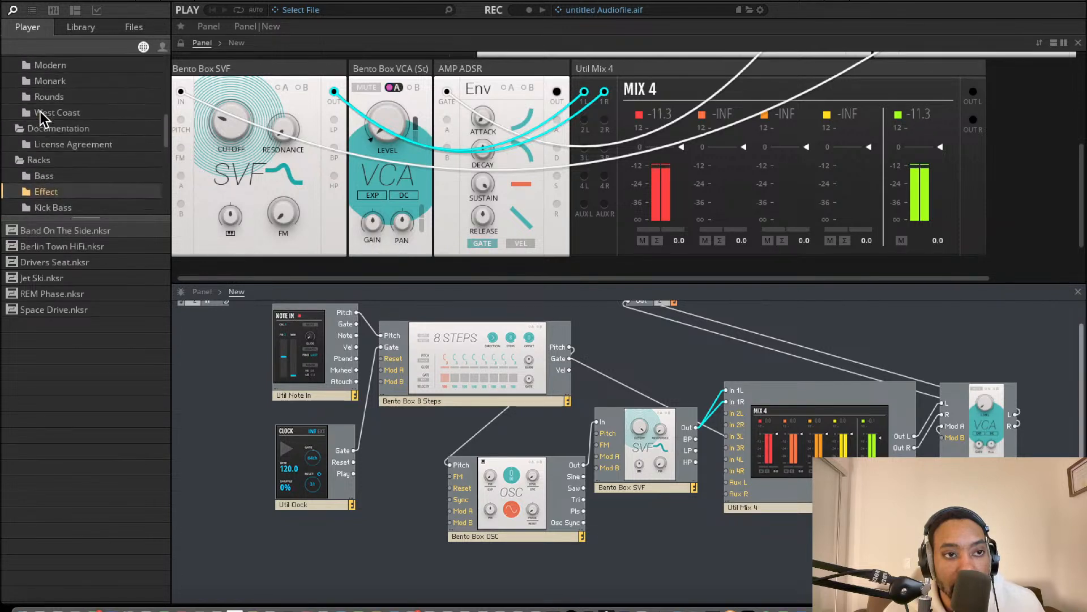
Add the Driver Distortion block from Blocks Primes after the stereo VCA, fed by the VCA's L and R outputs.
click(35, 157)
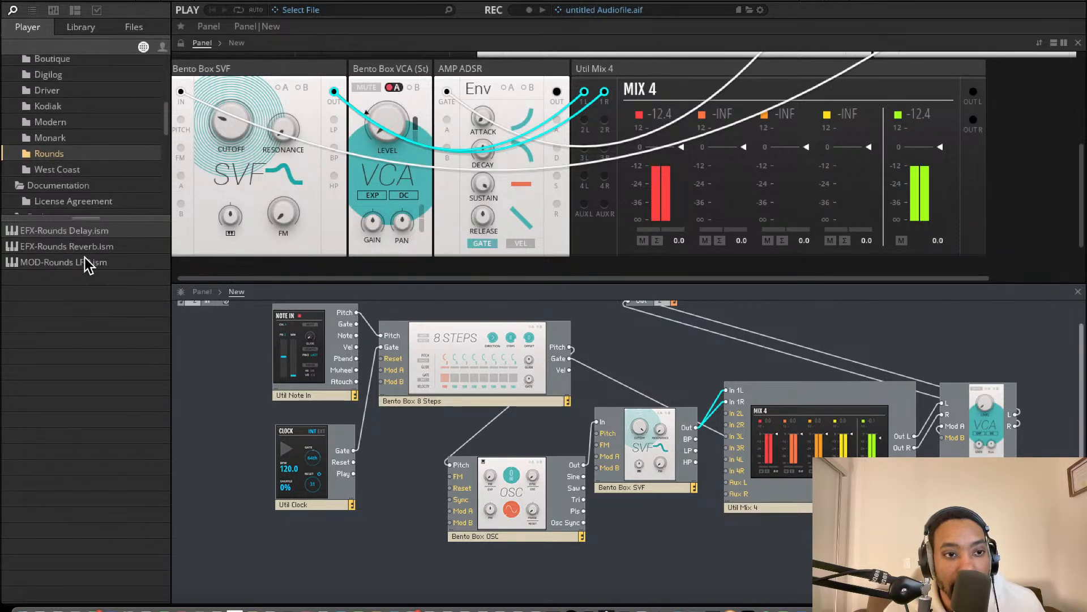
click(63, 171)
click(60, 153)
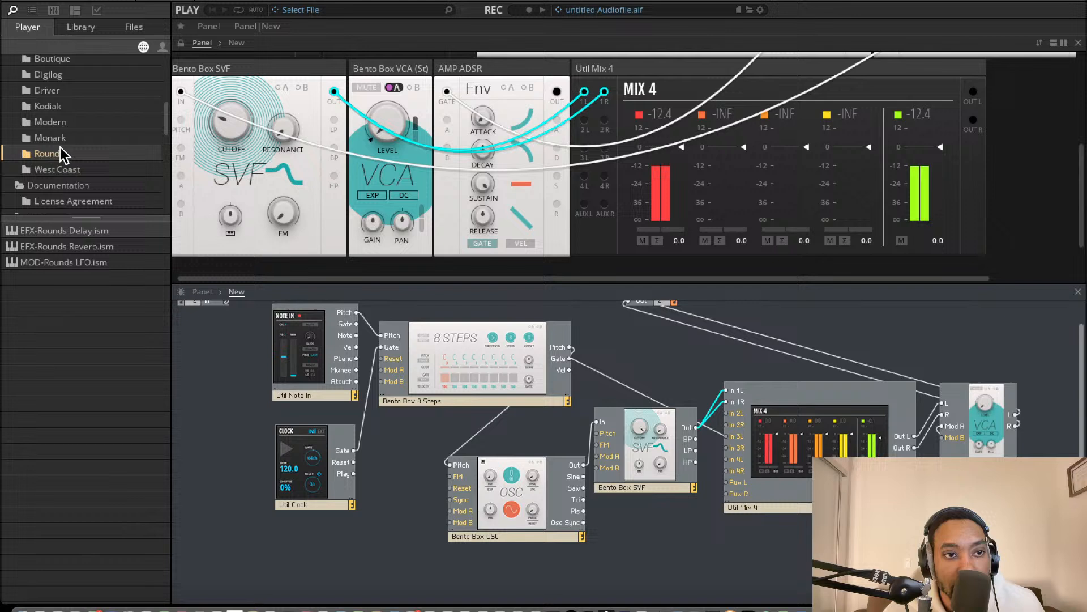
click(54, 107)
click(51, 91)
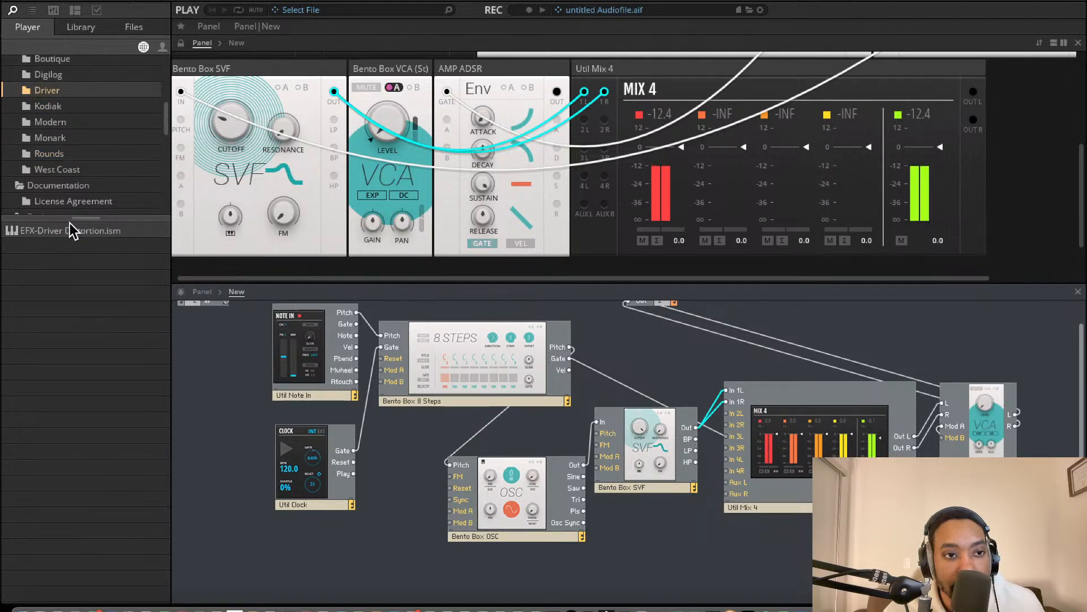
drag(71, 231, 898, 426)
scroll(927, 382, right, 4)
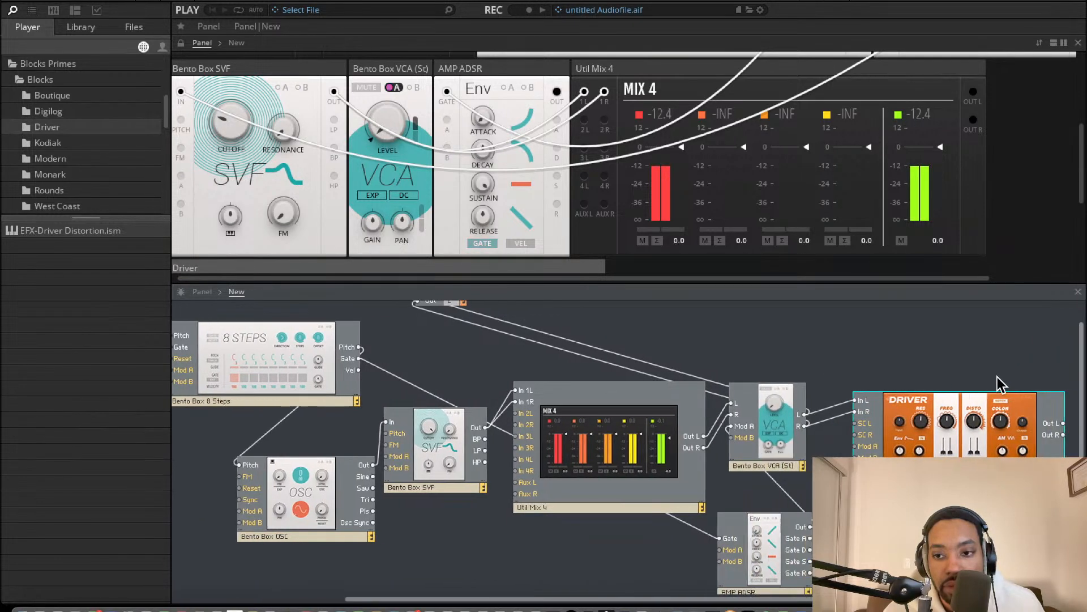
Connect the Driver's Out L and Out R to the instrument's Out 1 and Out 2 in place of the VCA.
drag(1064, 424, 417, 301)
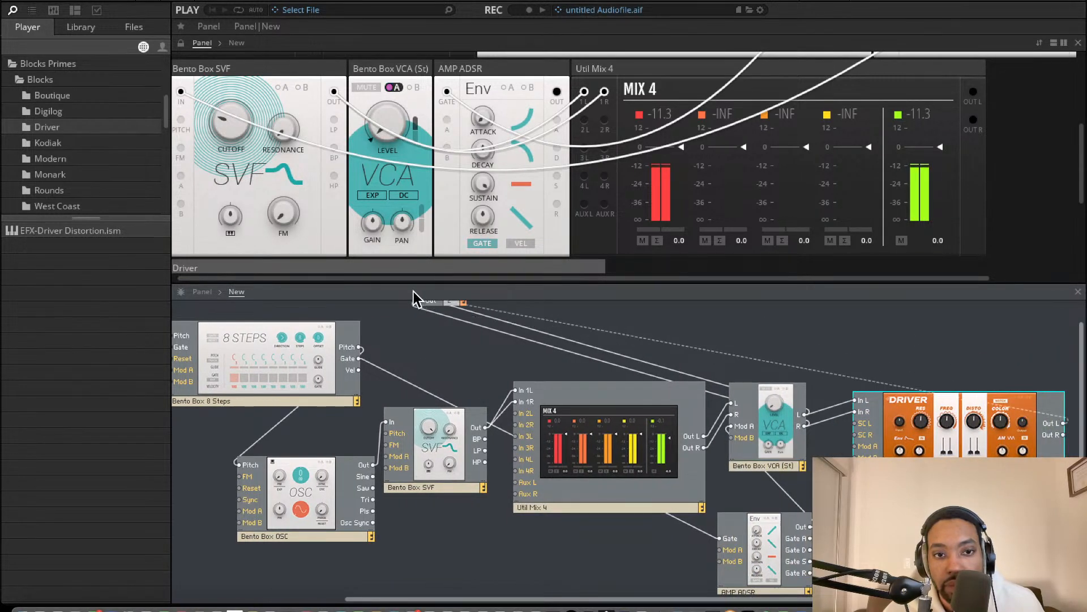
scroll(678, 356, up, 2)
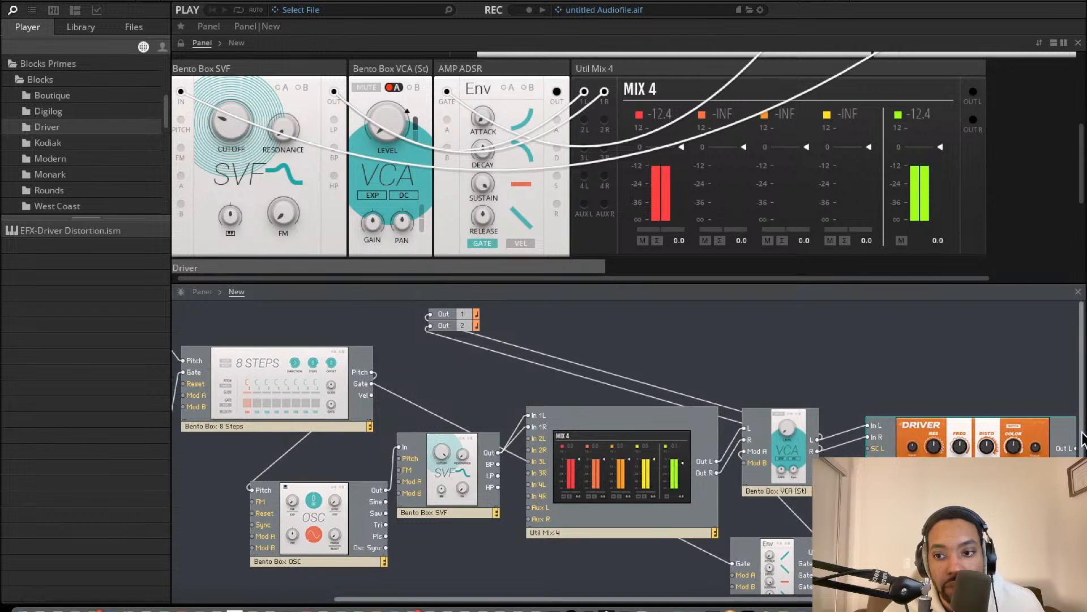
scroll(1082, 439, right, 1)
drag(1064, 440, 417, 313)
drag(1063, 459, 416, 325)
scroll(414, 326, down, 1)
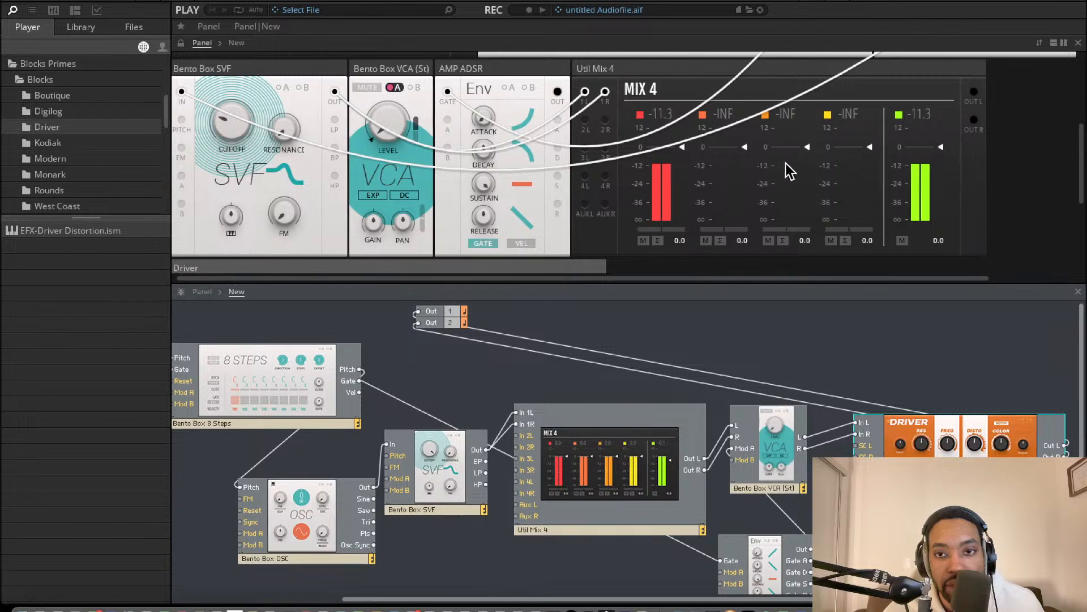
Set the level of Mix 4's first channel to -2.0.
scroll(634, 170, down, 3)
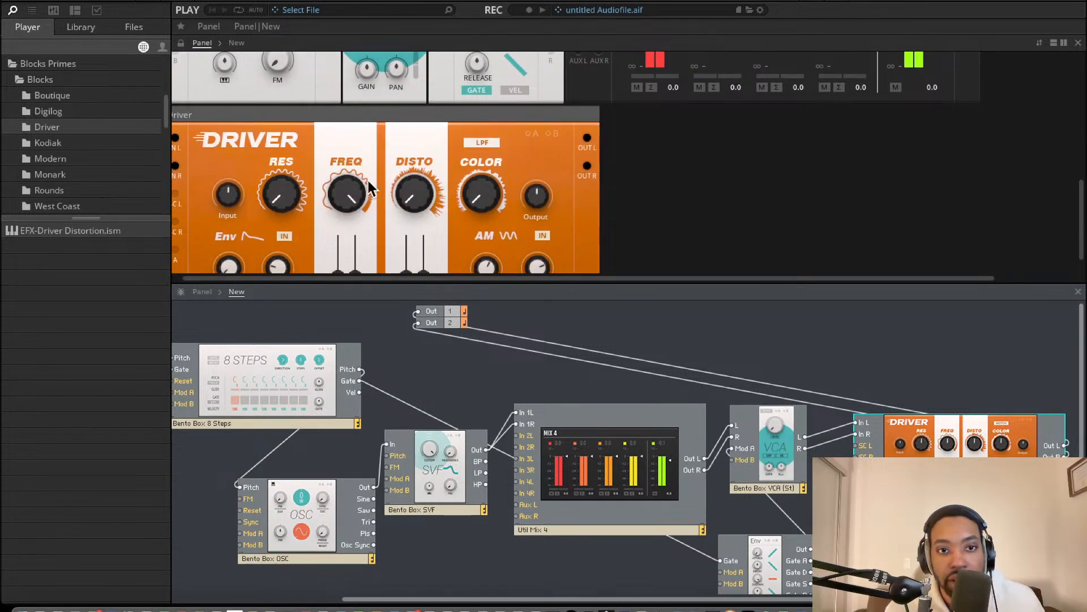
scroll(385, 175, up, 2)
scroll(404, 179, down, 1)
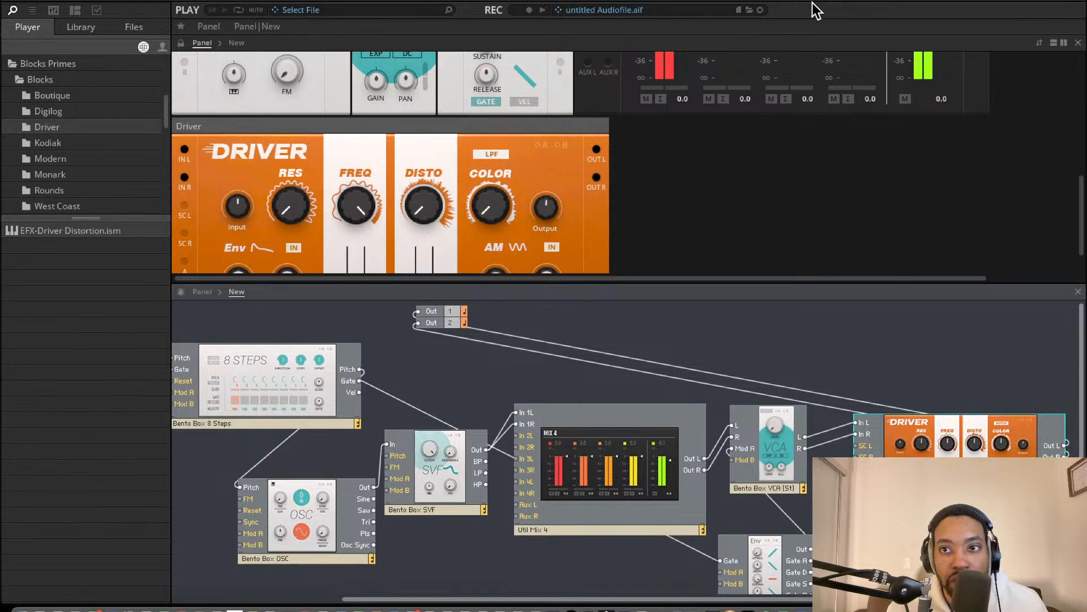
scroll(826, 130, up, 3)
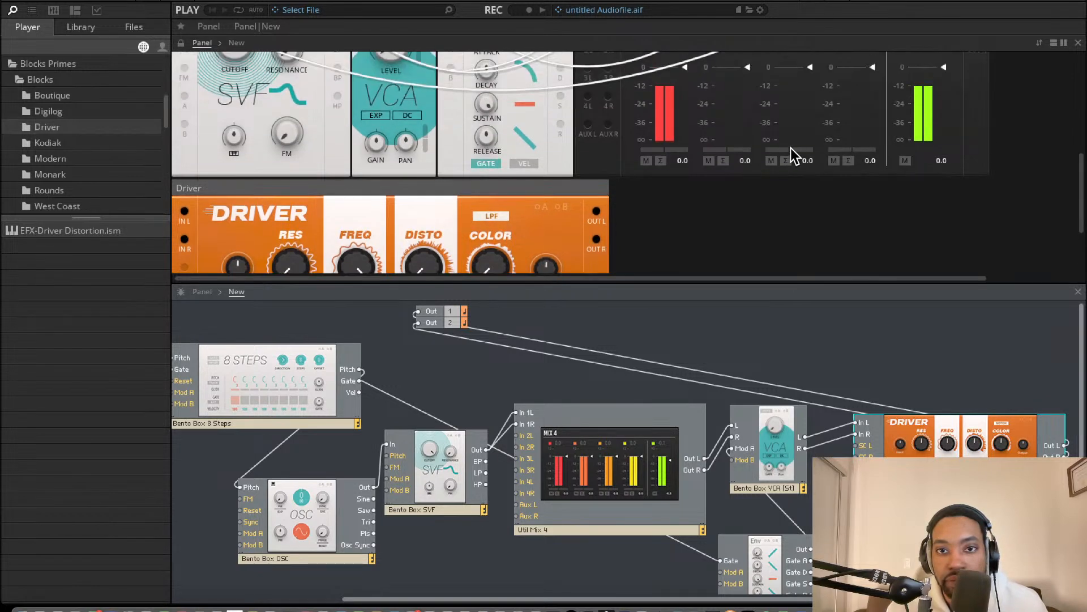
scroll(736, 124, down, 1)
scroll(685, 98, up, 2)
drag(683, 73, 683, 76)
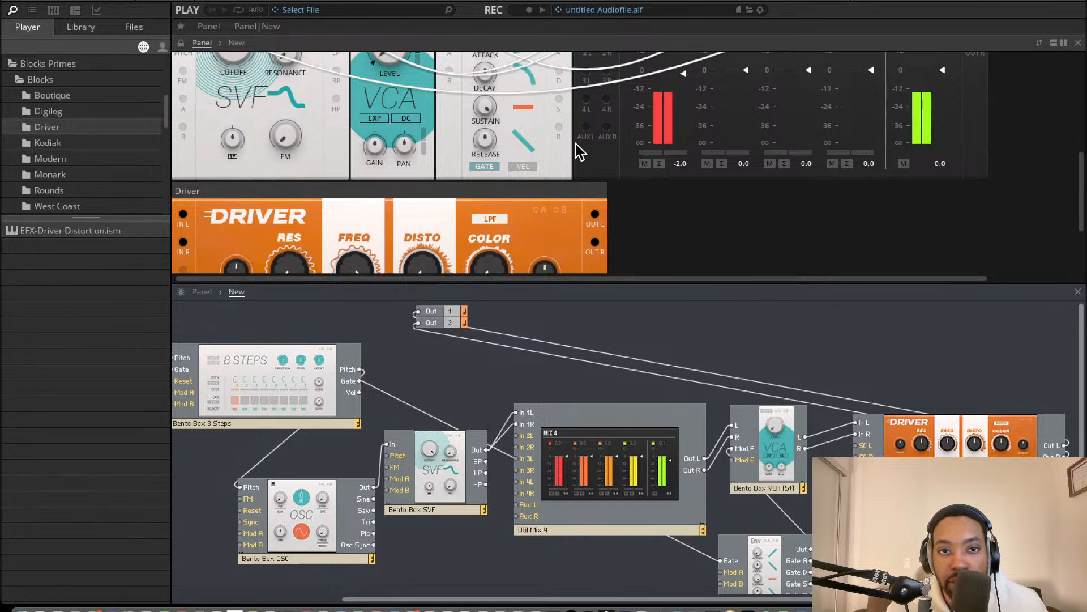
Try the Driver's Resonance and Frequency, and raise the AM modulation amount for Frequency.
scroll(573, 142, up, 2)
scroll(569, 138, down, 3)
scroll(419, 192, down, 2)
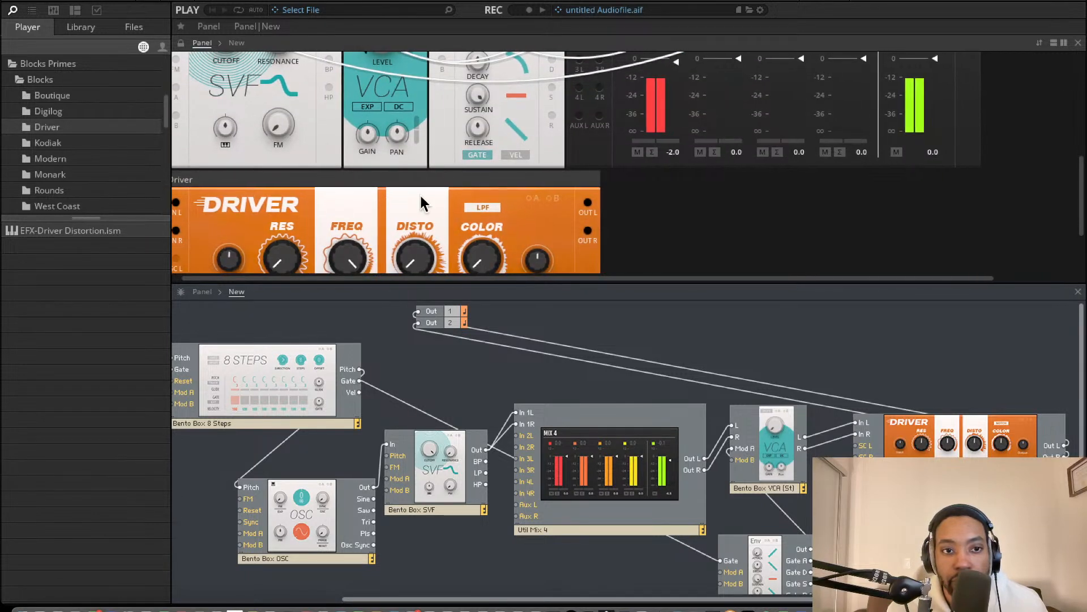
drag(286, 215, 267, 380)
scroll(316, 196, down, 3)
scroll(328, 193, down, 2)
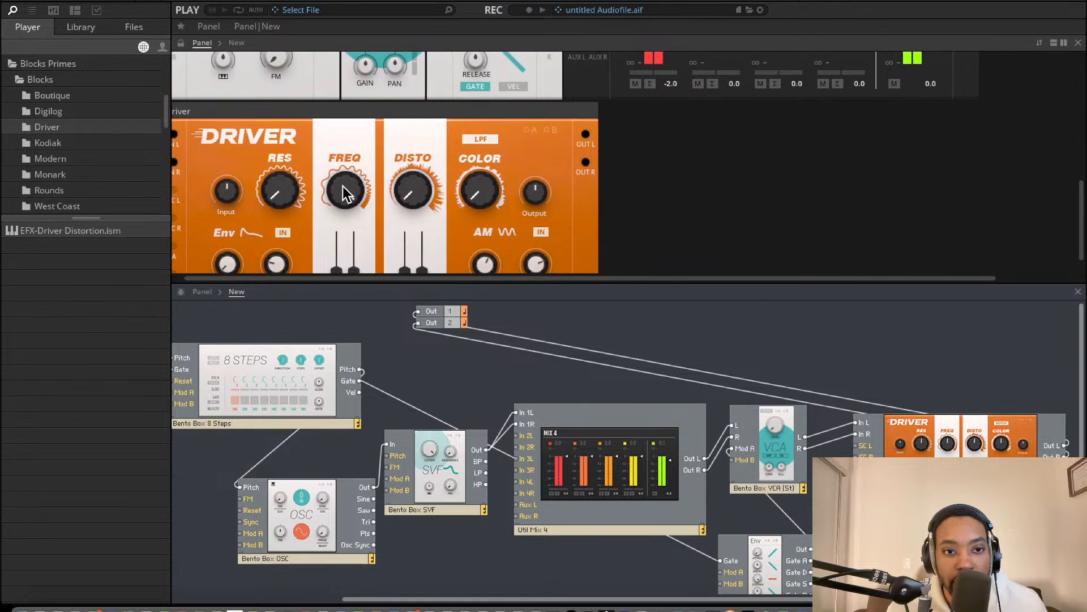
drag(353, 241, 356, 49)
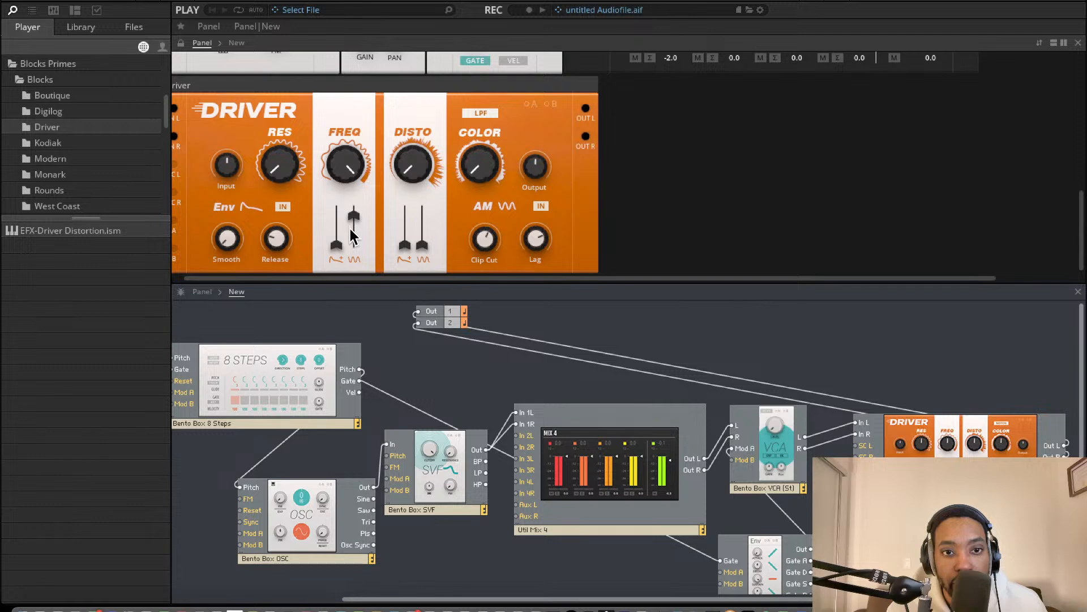
drag(347, 163, 331, 31)
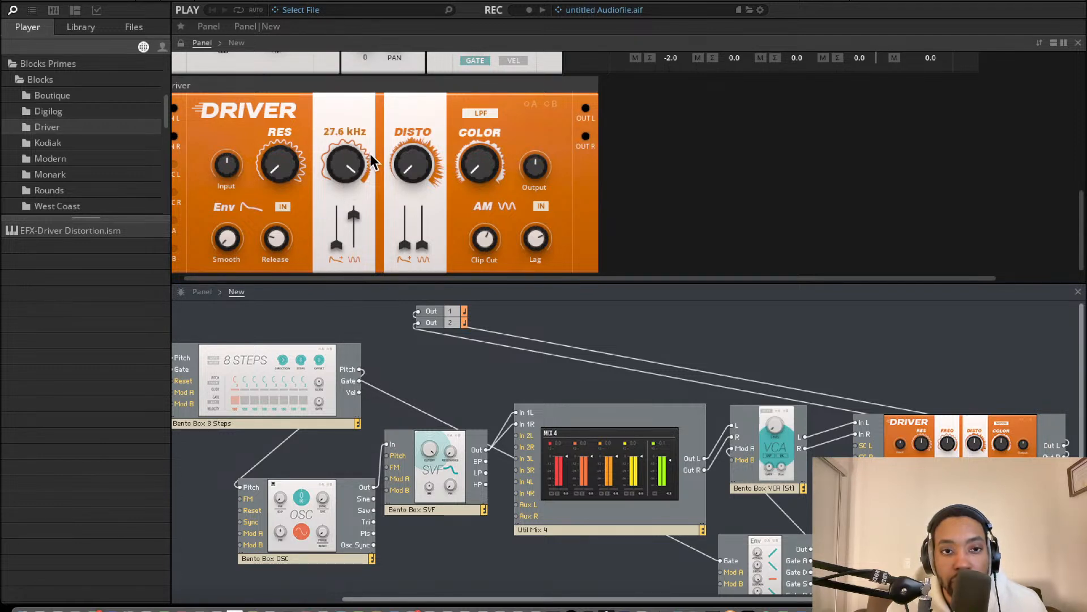
drag(357, 210, 359, 216)
drag(353, 173, 378, 121)
Raise the Driver's distortion amount slightly, along with its envelope and AM modulation amounts for distortion.
drag(402, 158, 412, 97)
drag(428, 132, 424, 508)
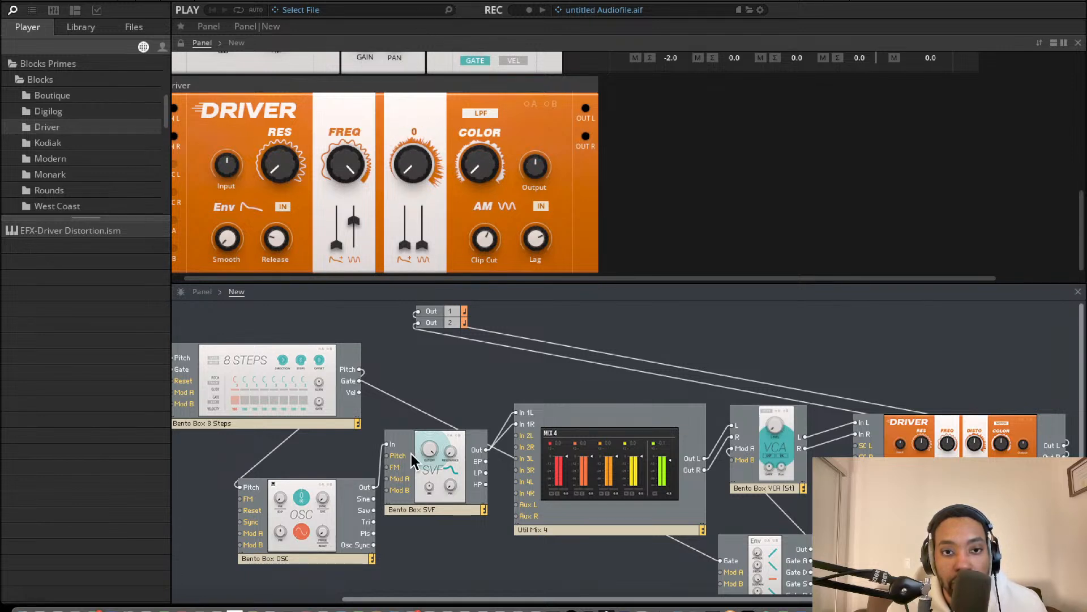
drag(419, 249, 419, 234)
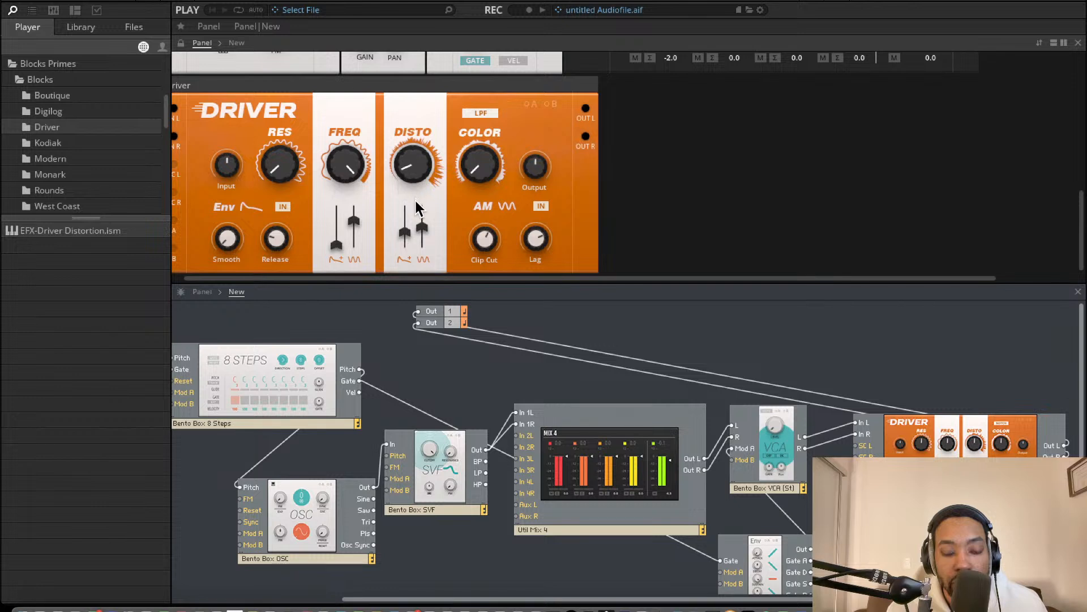
Set the Driver's AM Clip Cut to 64 and raise its Color slightly.
drag(484, 189, 481, 237)
drag(481, 339, 483, 279)
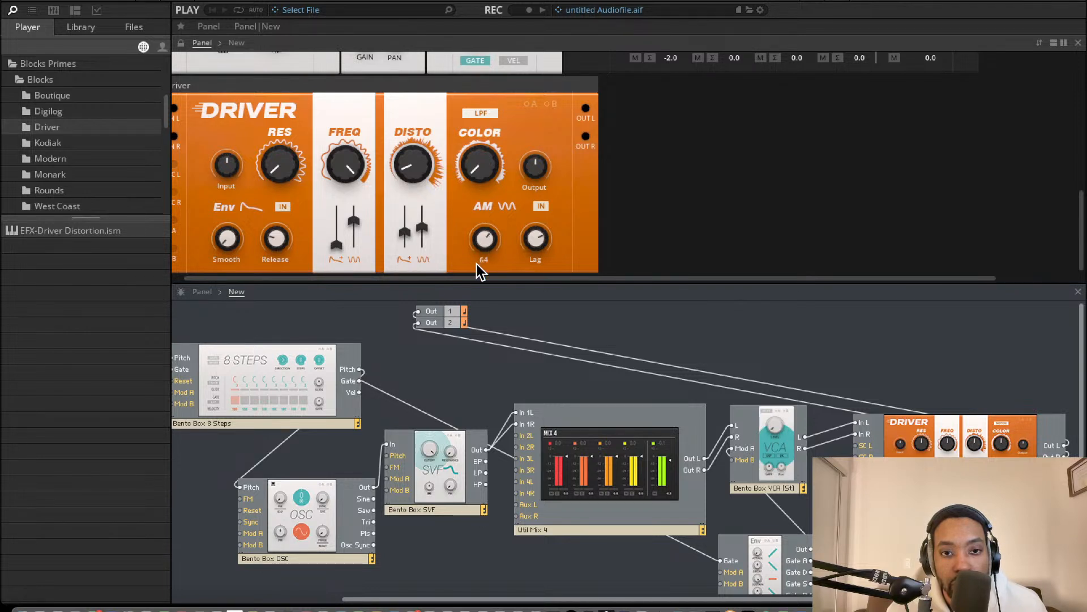
drag(488, 180, 596, 270)
Try the Driver's Lag and the envelope amount for Frequency, and raise Resonance slightly.
drag(537, 240, 537, 226)
mouse_move(336, 245)
mouse_down()
mouse_move(357, 111)
mouse_move(351, 255)
mouse_up()
drag(281, 167, 280, 317)
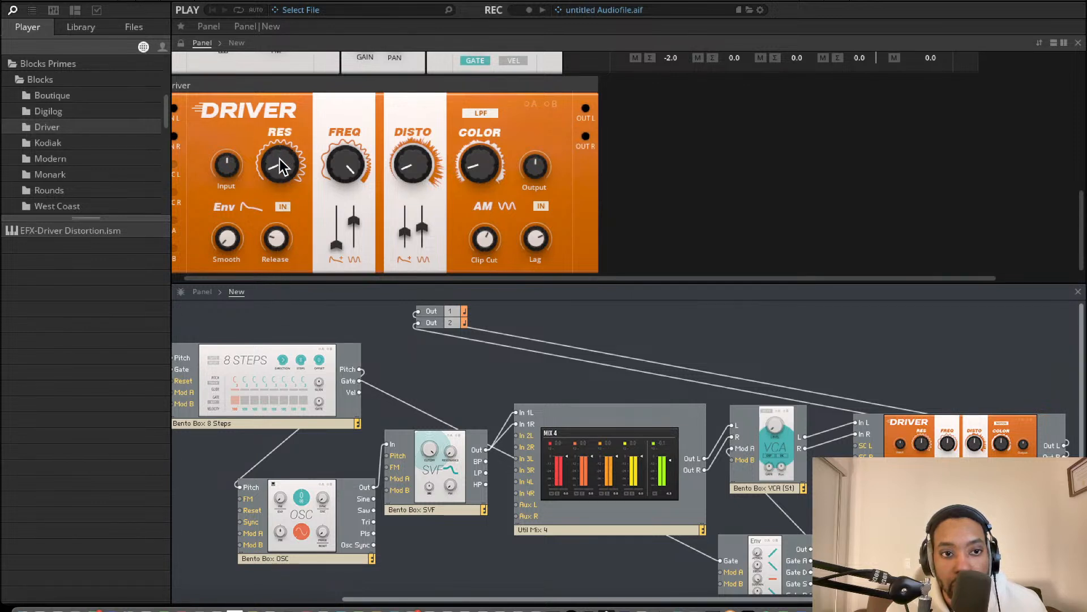
Turn the Driver's Resonance down to minimum, and move the oscillator and SVF blocks slightly up in the structure.
drag(281, 164, 257, 256)
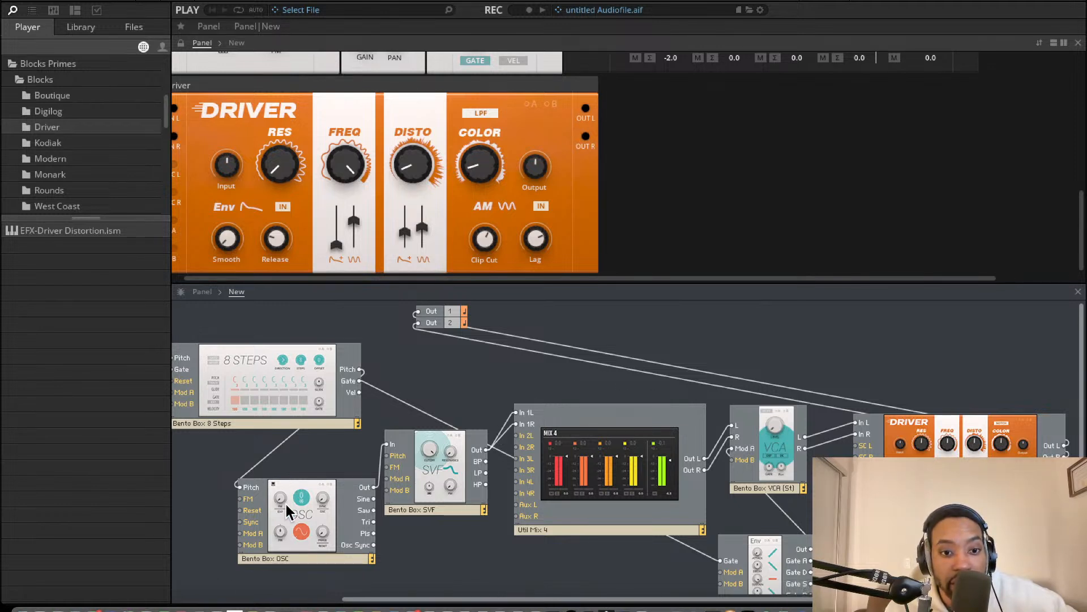
drag(287, 504, 267, 487)
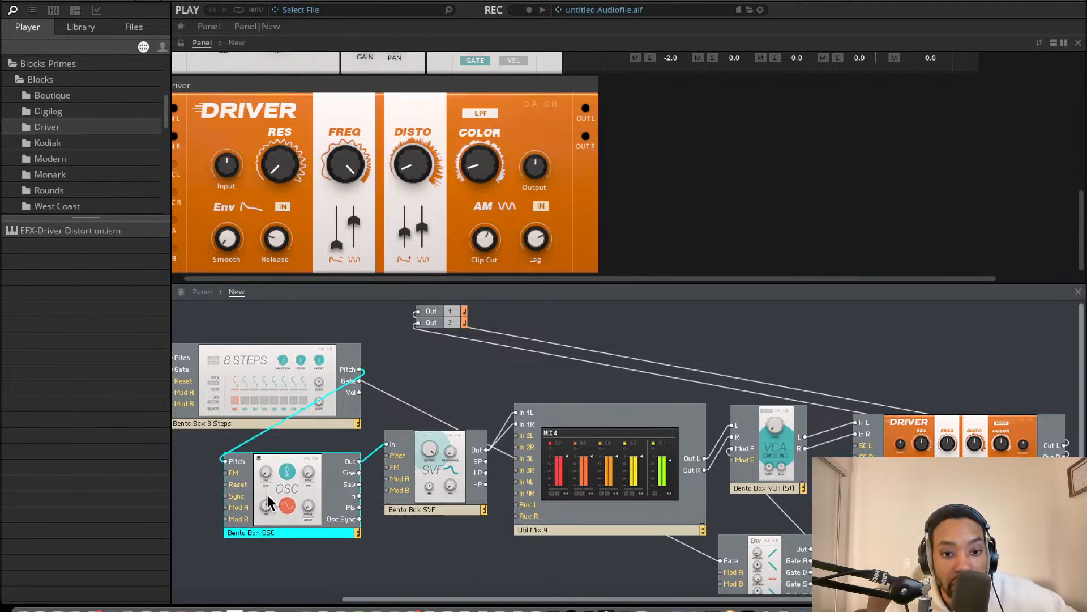
drag(456, 479, 453, 447)
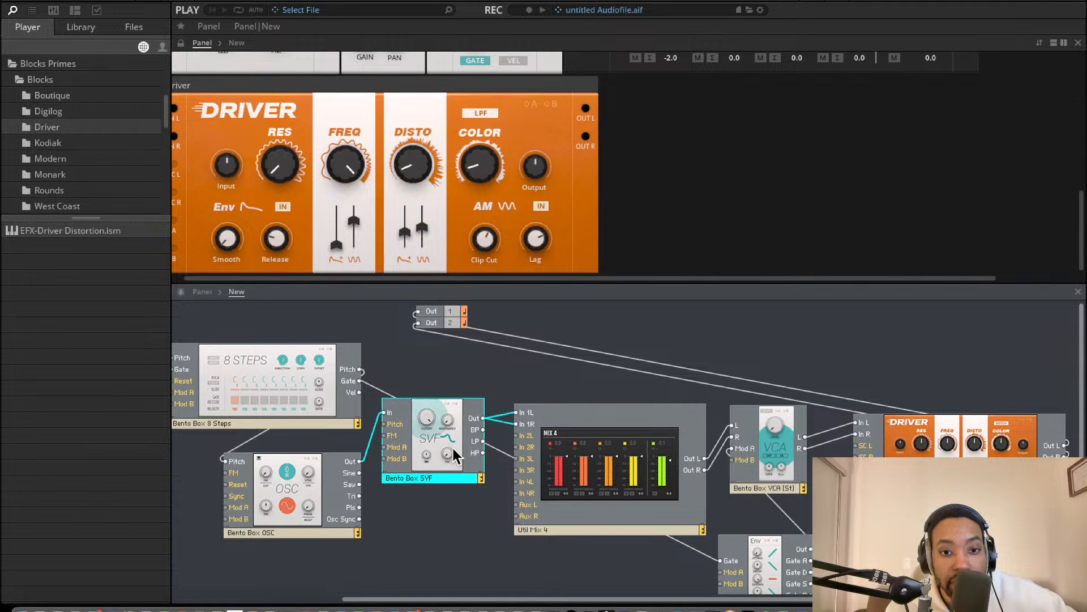
Duplicate the Bento Box OSC below the original and wire the copy's Out to mixer inputs 2L and 2R, moving the mixer lower.
drag(283, 521, 284, 609)
scroll(292, 548, down, 2)
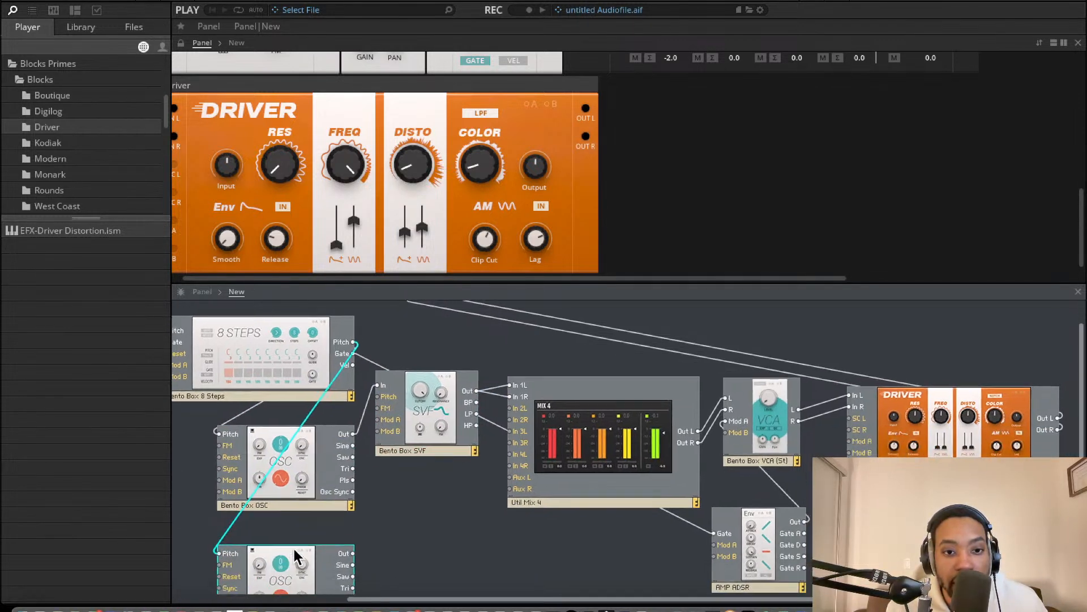
drag(350, 546, 509, 402)
drag(577, 440, 566, 530)
drag(362, 542, 496, 501)
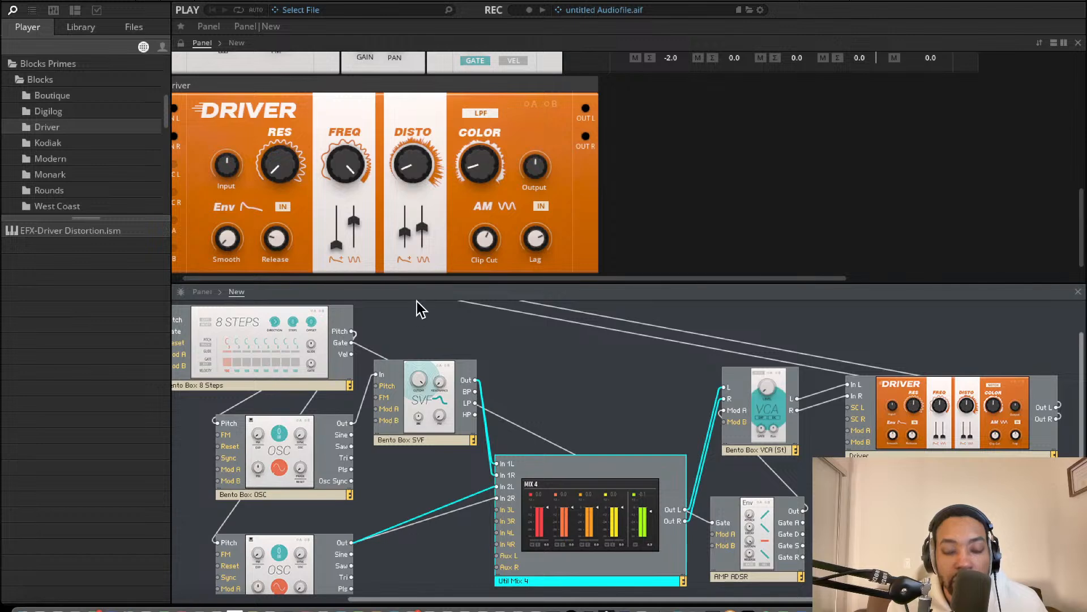
Rename the original oscillator block, which feeds the SVF, as "Bento Box OSC 1".
scroll(531, 114, up, 5)
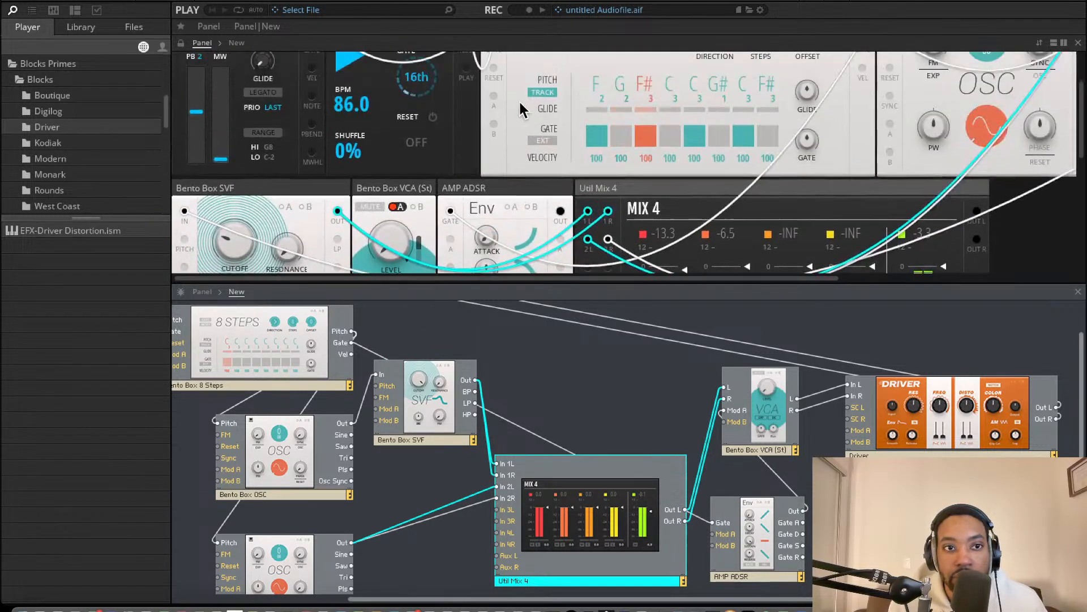
scroll(522, 109, up, 3)
scroll(566, 110, right, 10)
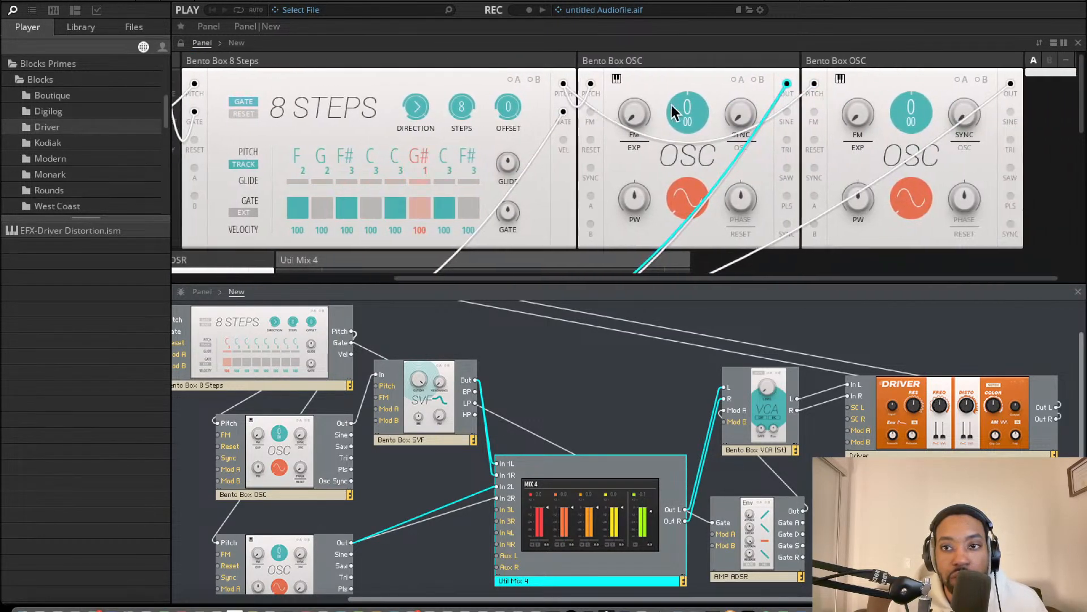
scroll(674, 114, down, 1)
click(275, 495)
click(276, 496)
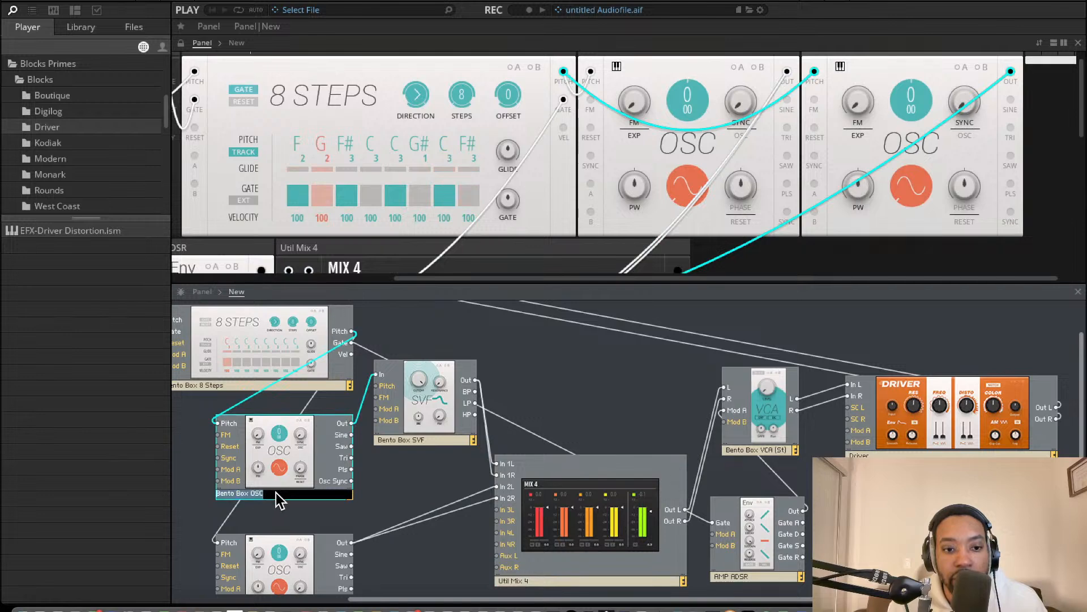
key(Right)
text(1)
scroll(352, 486, left, 2)
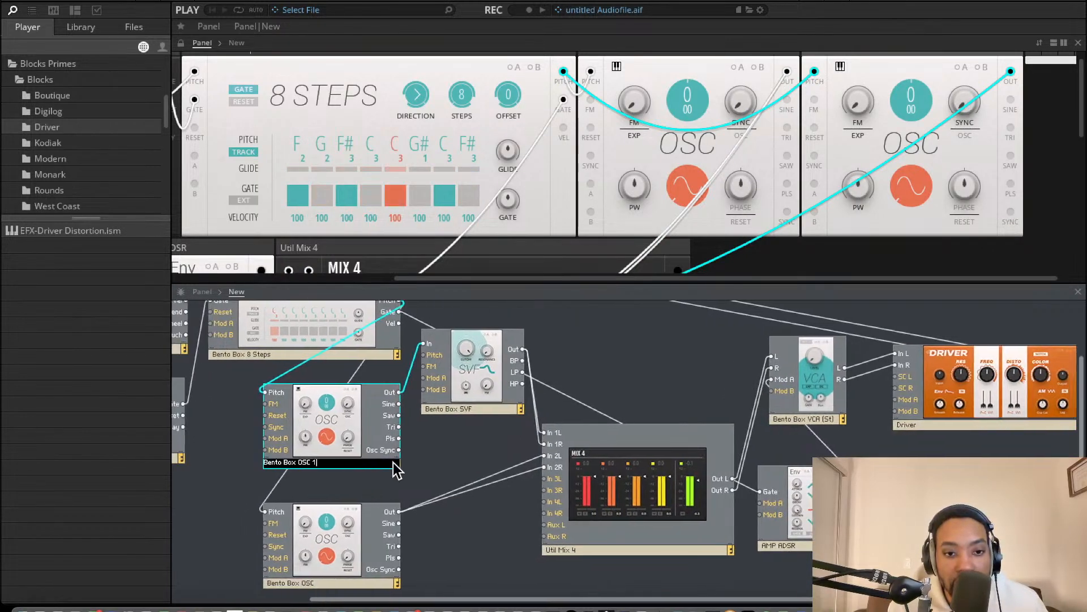
Rename the duplicated oscillator block as "Bento Box OSC 2".
click(322, 583)
click(323, 584)
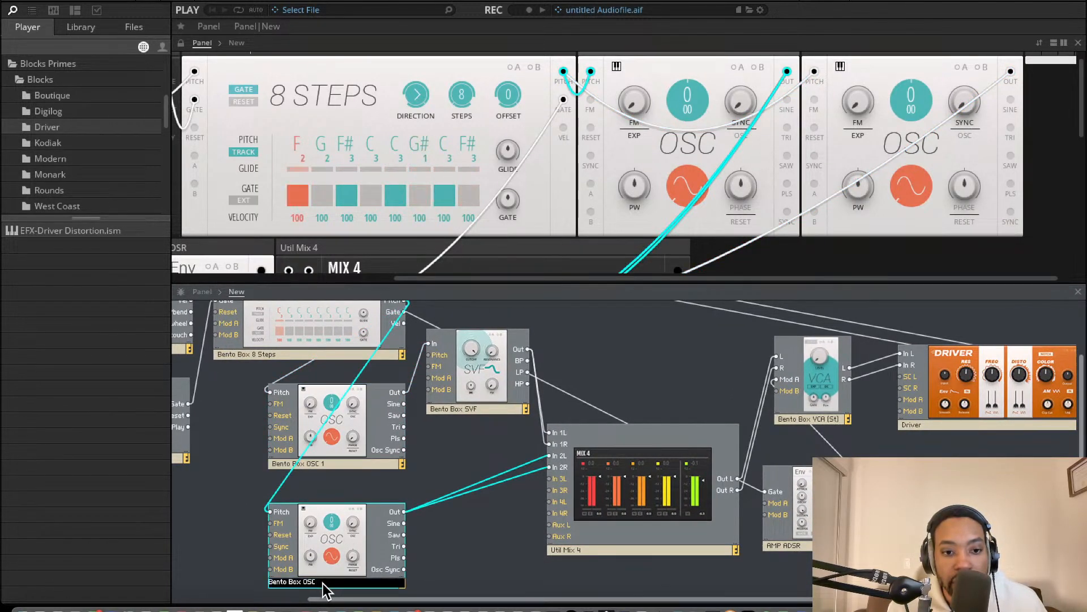
key(Right)
text(2)
click(445, 473)
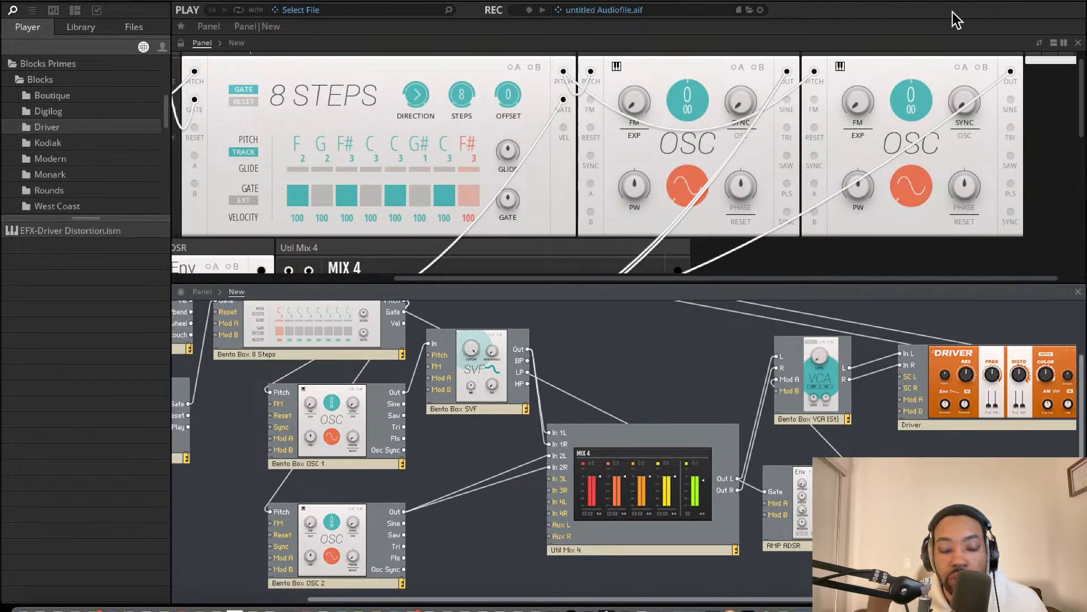
Detune Bento Box OSC 2 by setting its pitch offset to 0.40.
scroll(786, 139, right, 2)
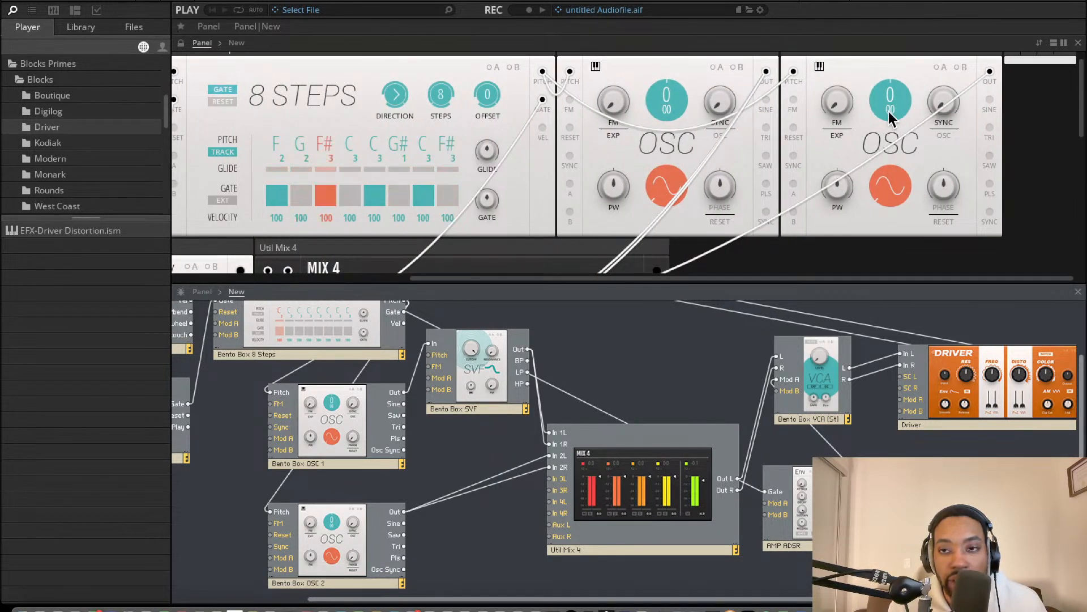
click(613, 66)
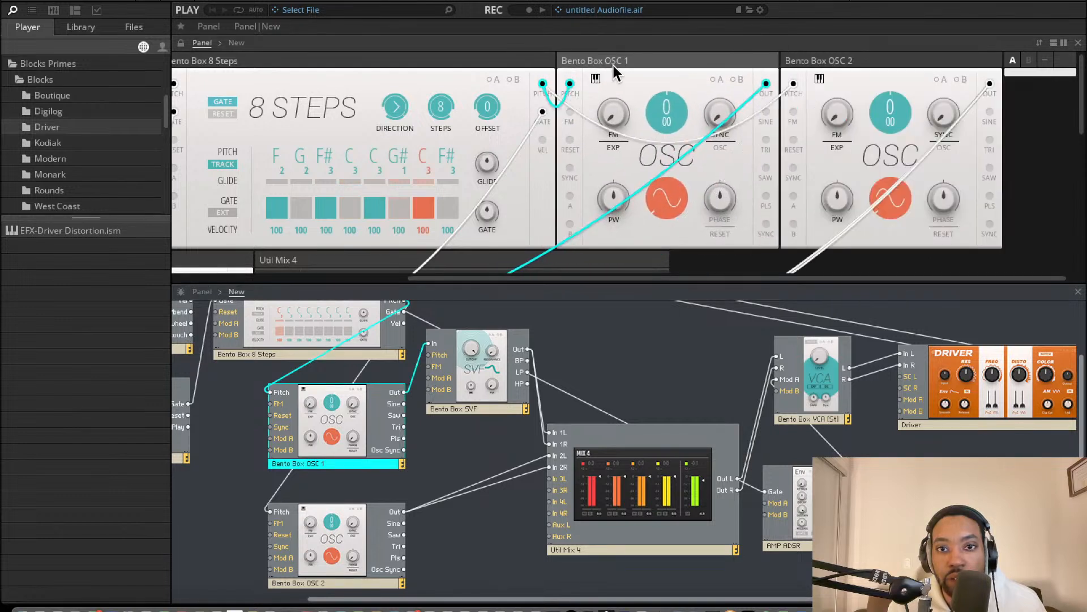
click(890, 118)
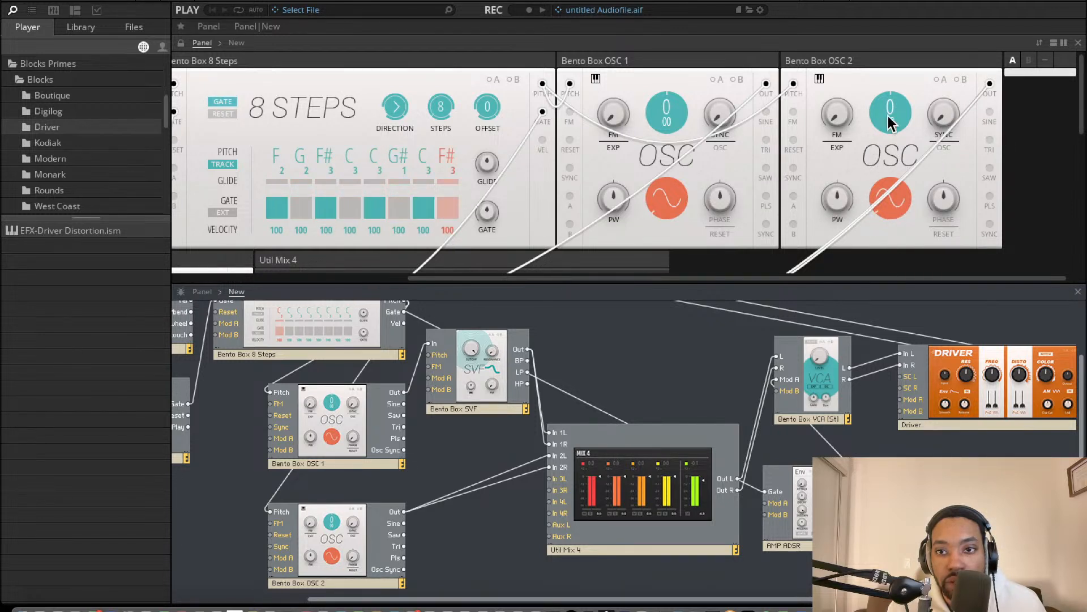
drag(888, 120, 894, 87)
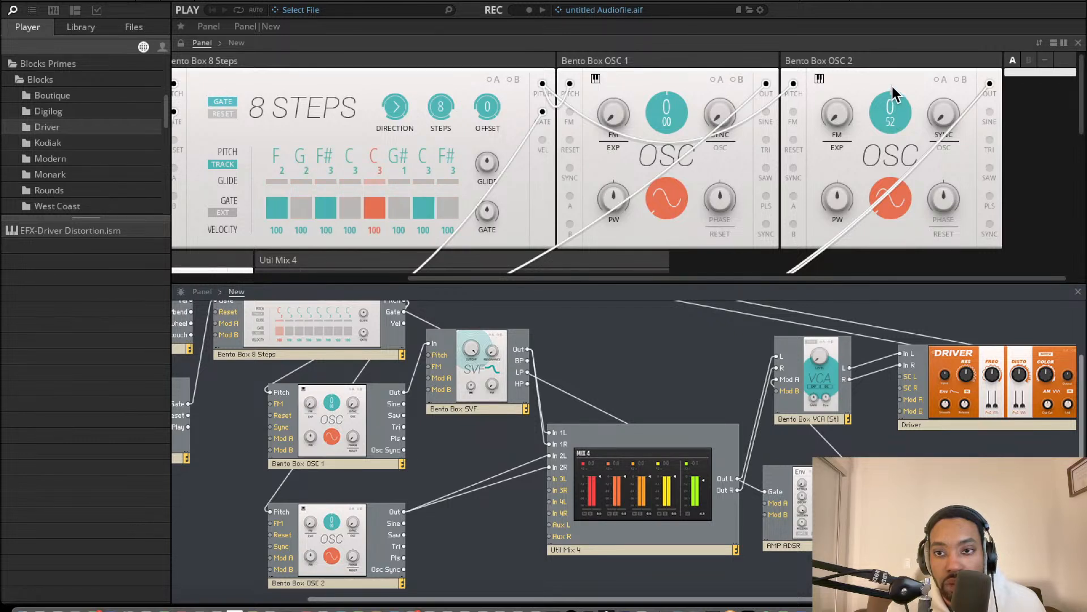
drag(893, 94, 890, 102)
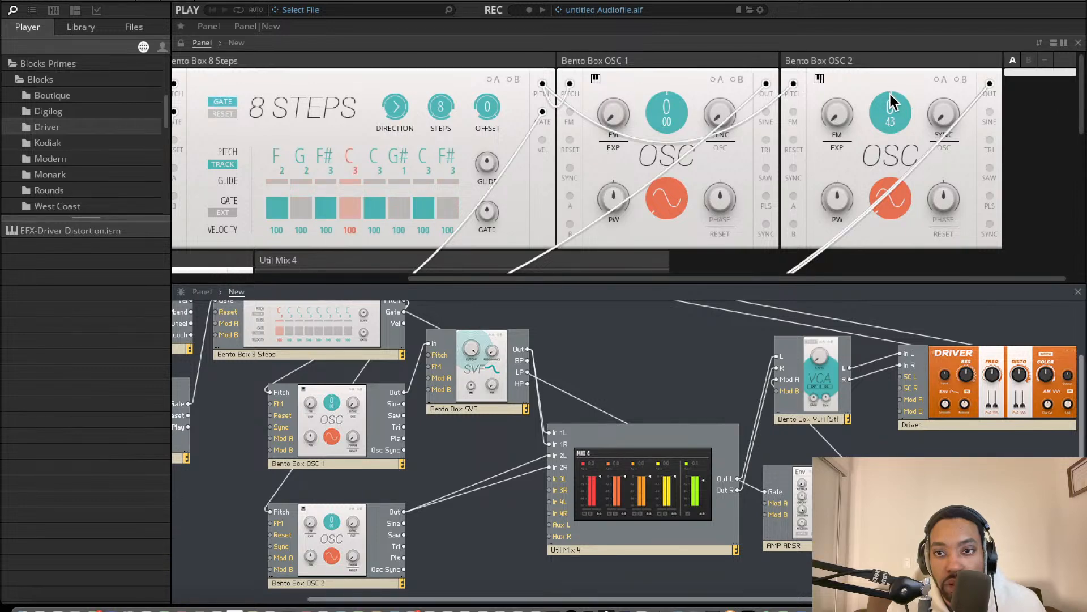
drag(891, 102, 891, 105)
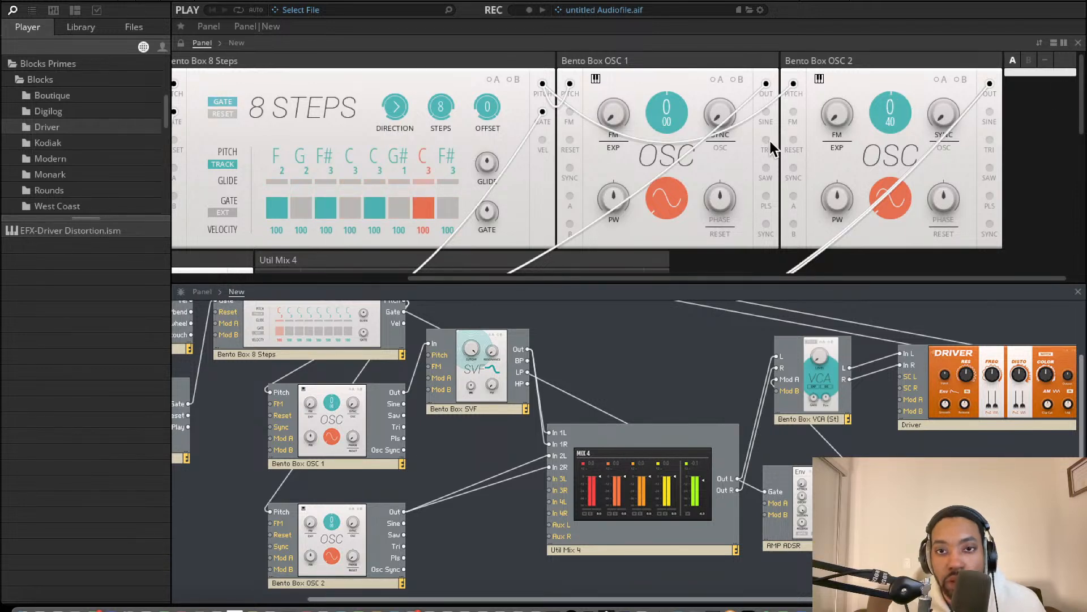
Lower the level of channel 2 on the Mix 4 block to -4.1.
scroll(621, 226, down, 5)
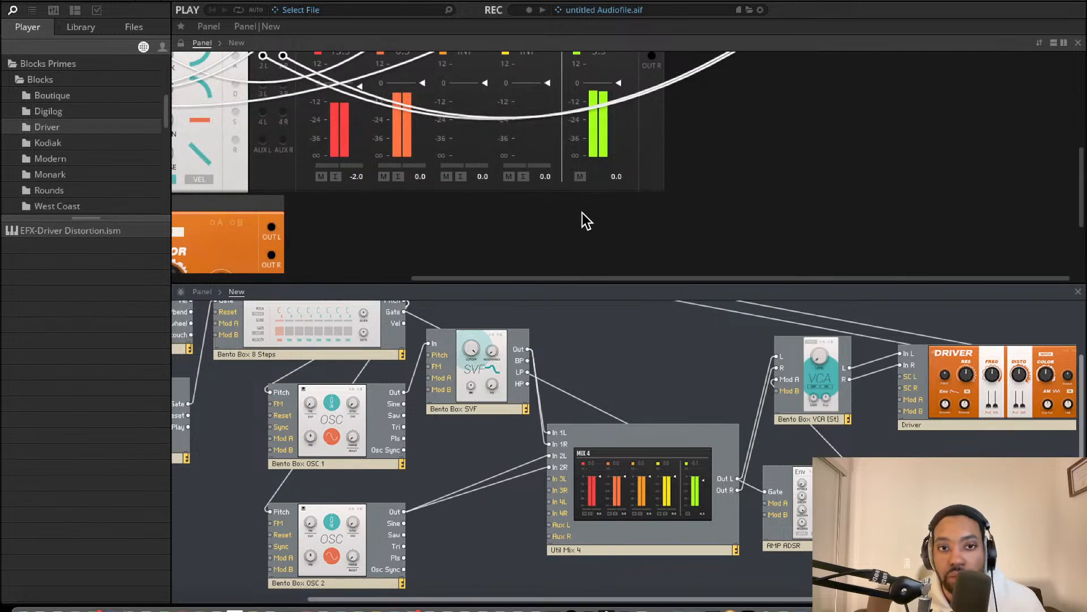
drag(425, 83, 423, 92)
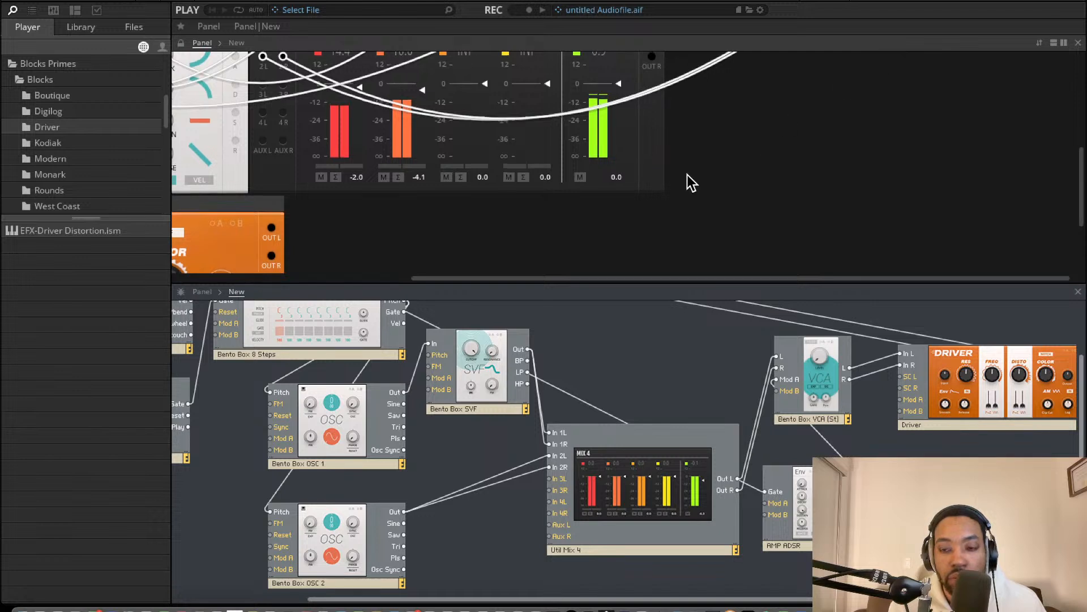
scroll(569, 239, up, 1)
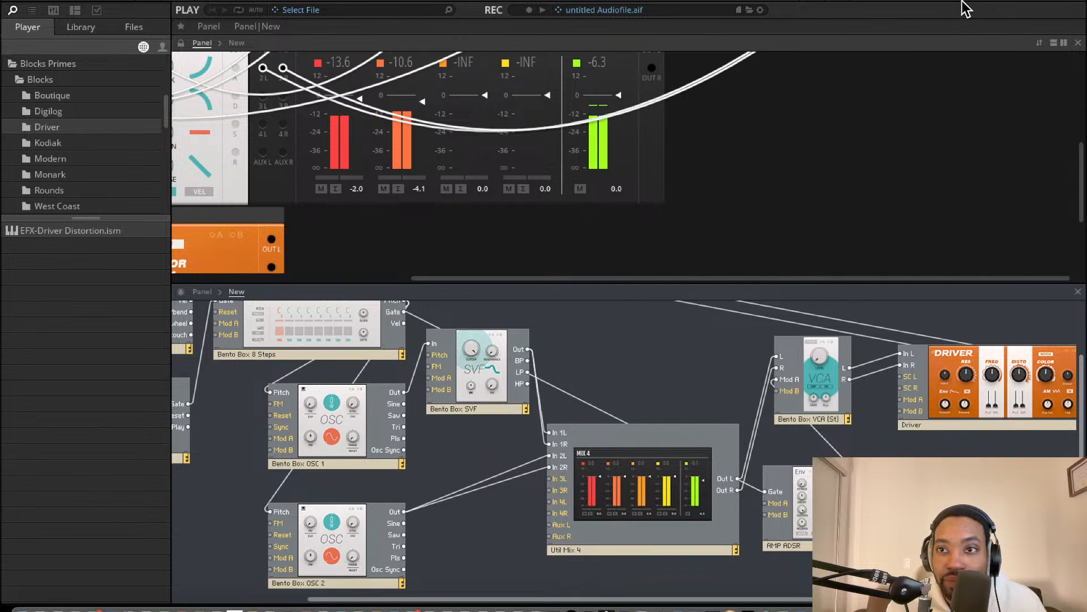
scroll(608, 156, up, 1)
scroll(607, 158, up, 5)
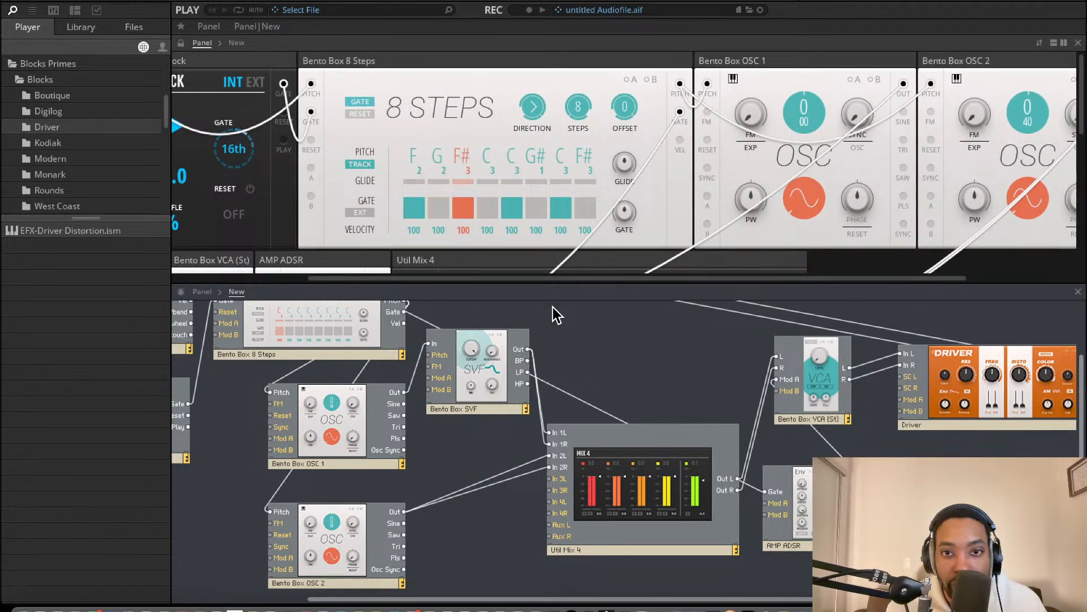
Shift the Bento Box SVF block slightly in the structure, away from OSC 1.
mouse_move(490, 368)
mouse_down()
mouse_move(494, 358)
mouse_move(481, 362)
mouse_up()
scroll(467, 337, up, 2)
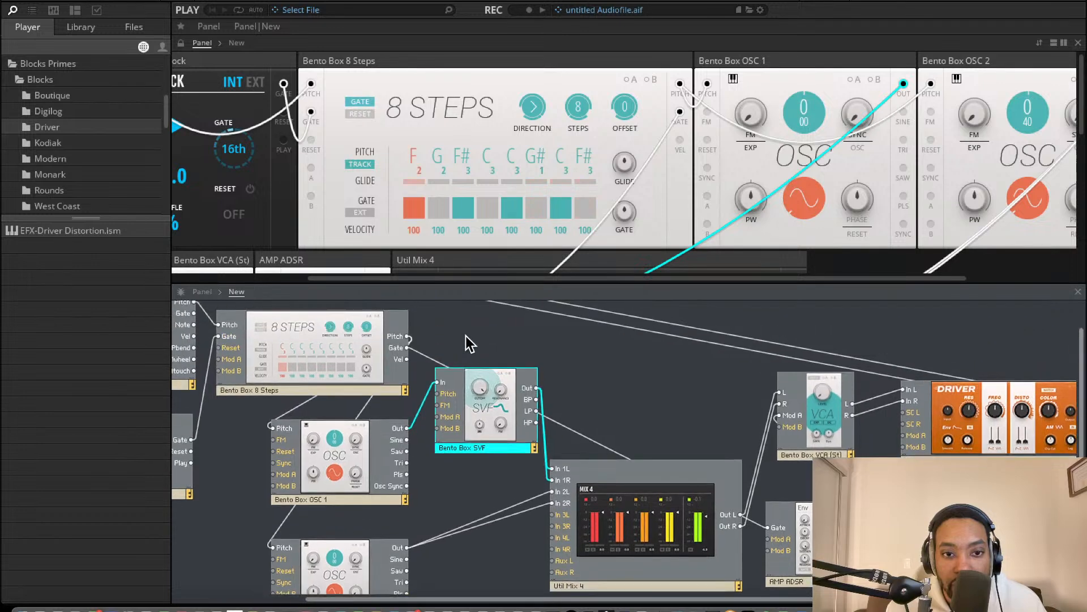
scroll(417, 360, up, 2)
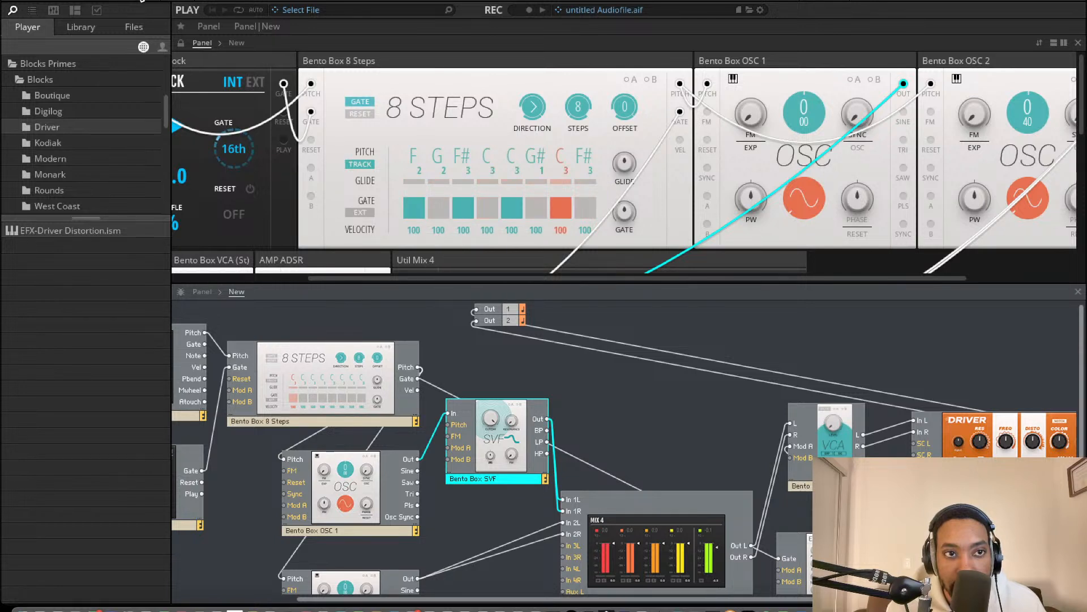
click(121, 2)
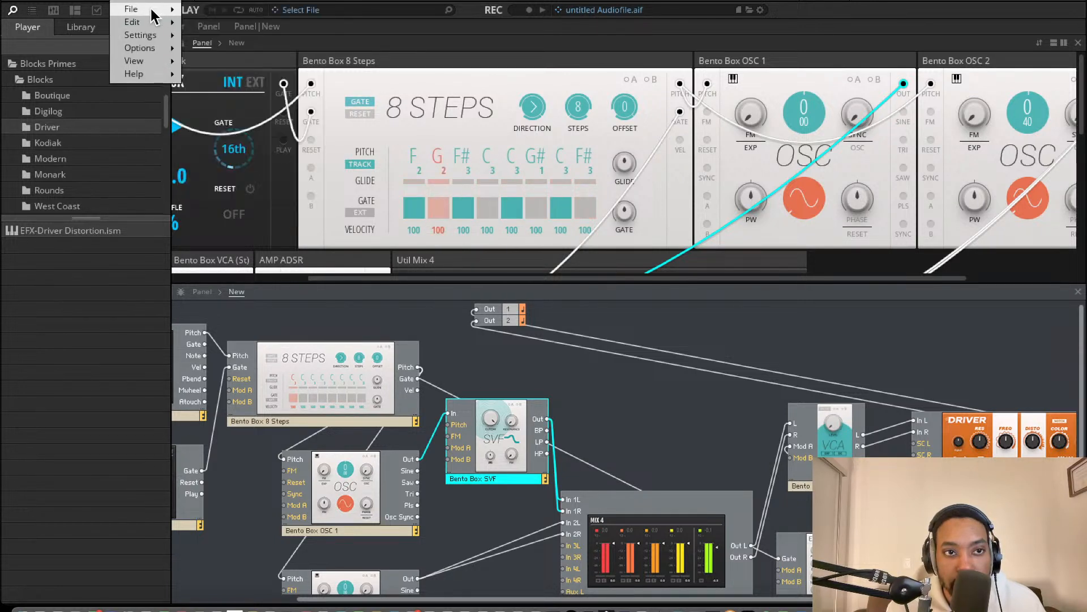
mouse_move(136, 10)
click(627, 426)
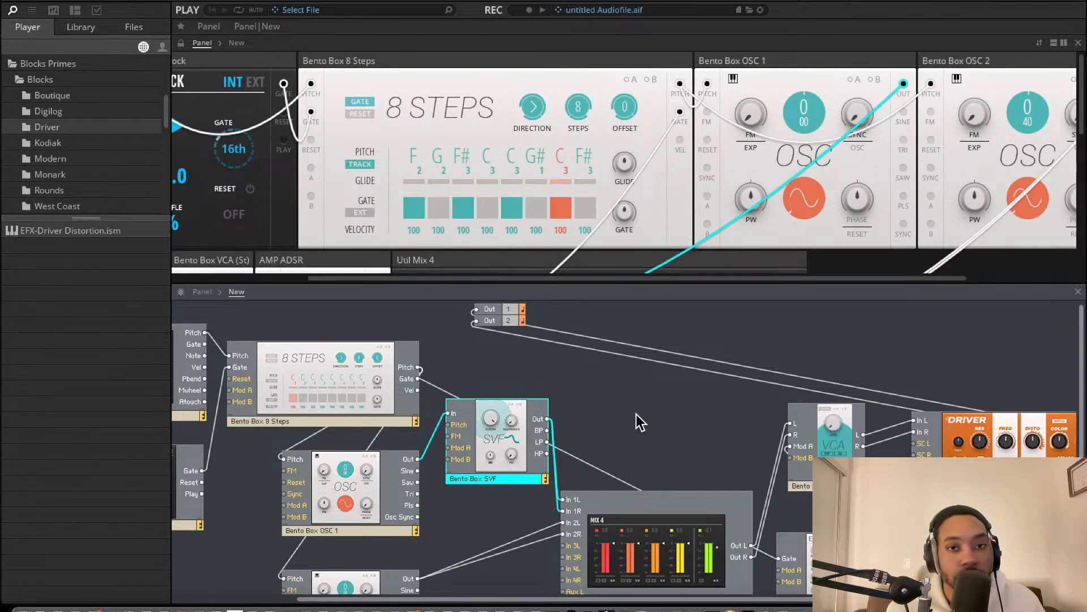
Review the complete patch in the structure and on the panel, from the clock and sequencer to the mixer and Driver.
scroll(624, 358, right, 3)
scroll(619, 374, down, 4)
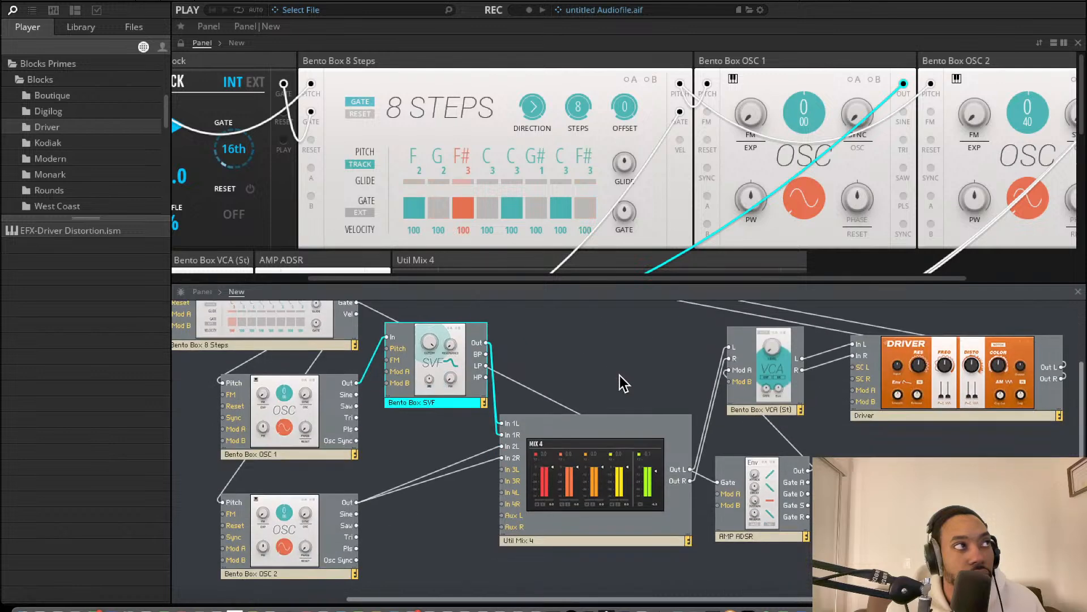
scroll(620, 376, up, 3)
scroll(619, 376, up, 1)
scroll(680, 206, down, 6)
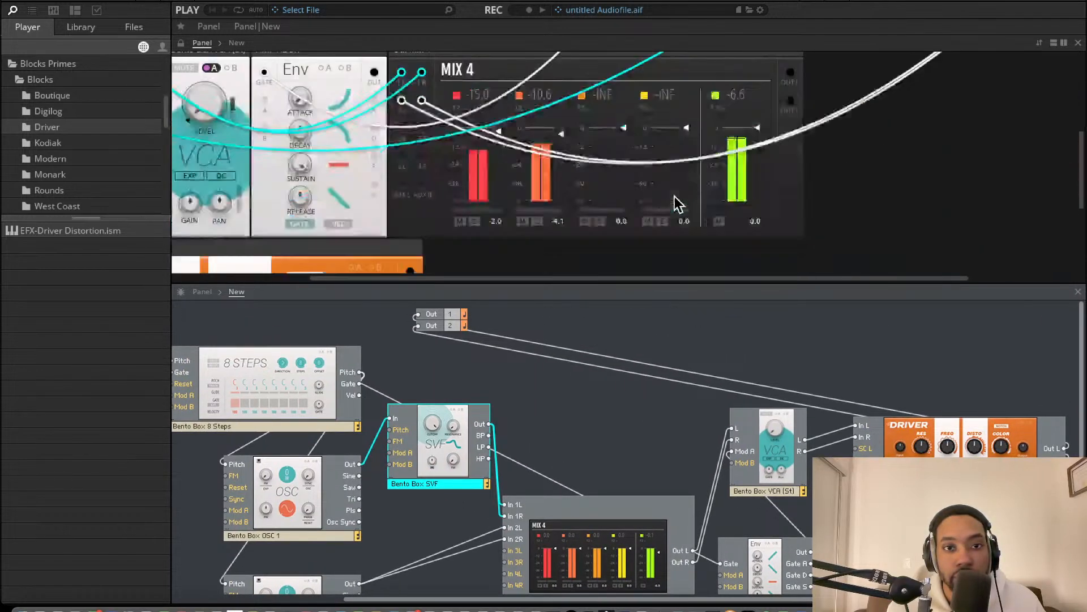
scroll(674, 198, up, 3)
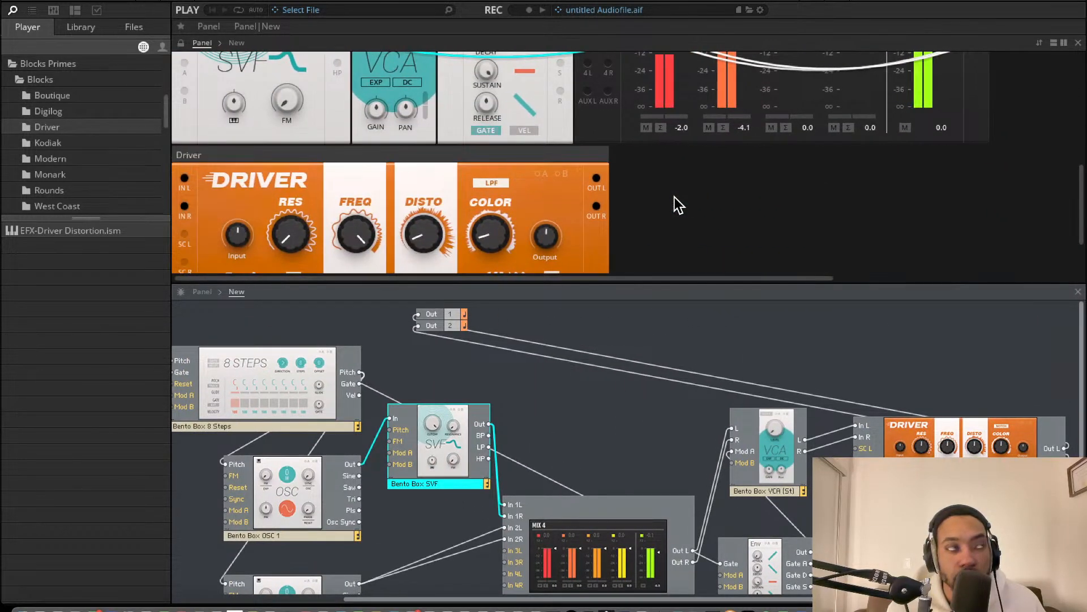
scroll(675, 199, up, 3)
scroll(675, 198, up, 3)
scroll(675, 198, right, 3)
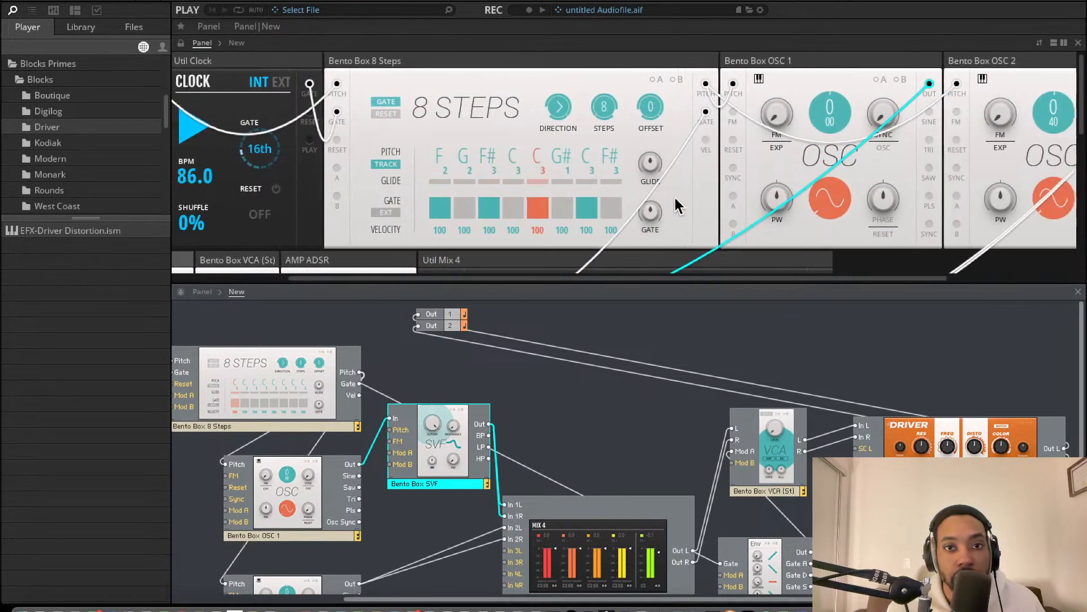